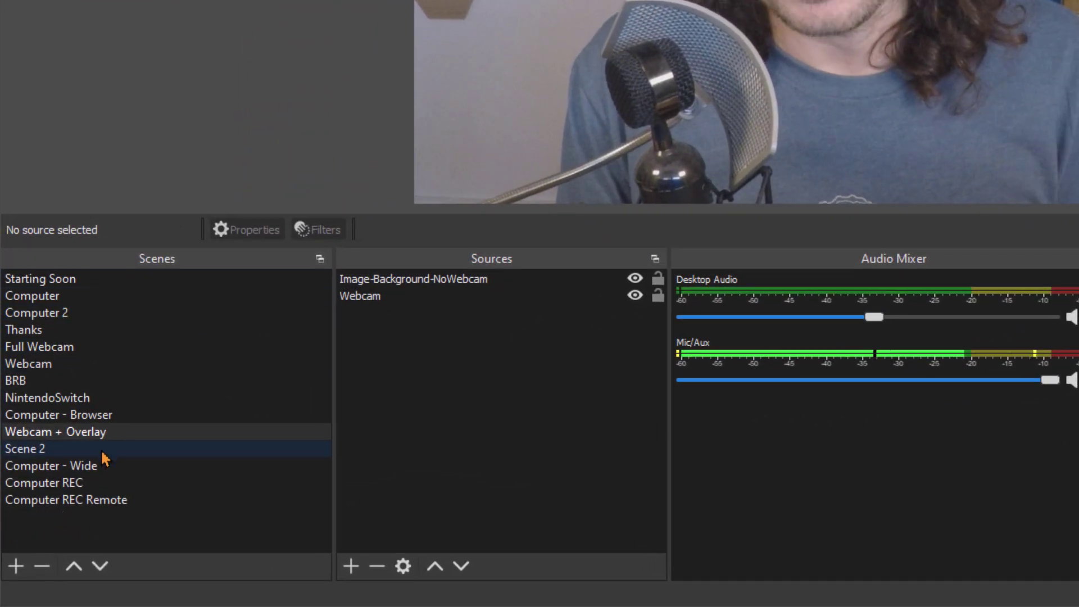
Step: Switch from the Computer REC scene to the Webcam + Overlay scene
left_click(110, 468)
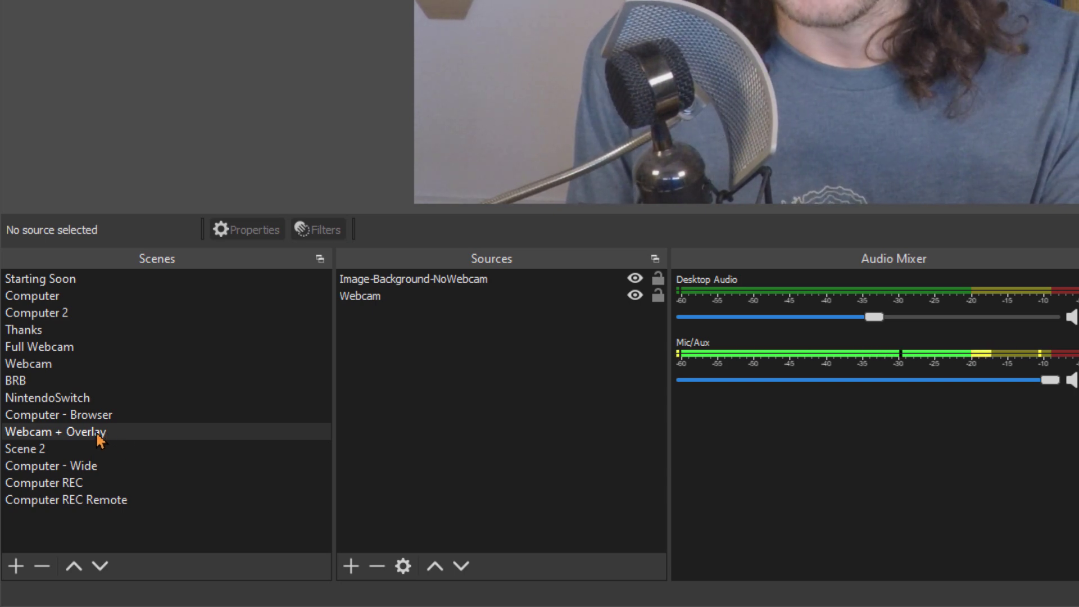
left_click(98, 436)
left_click(212, 403)
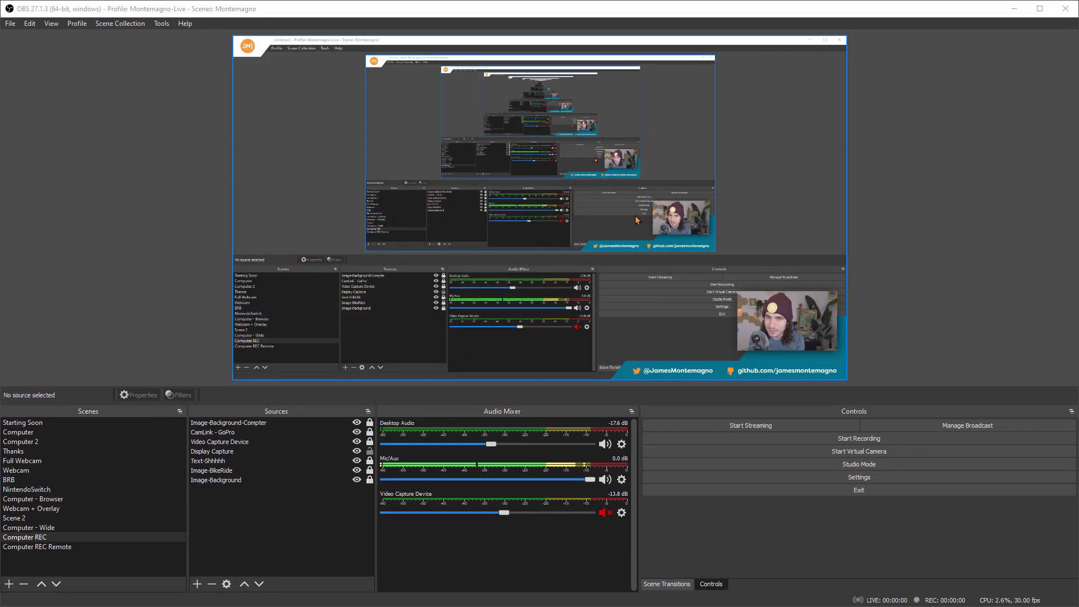
key("F6")
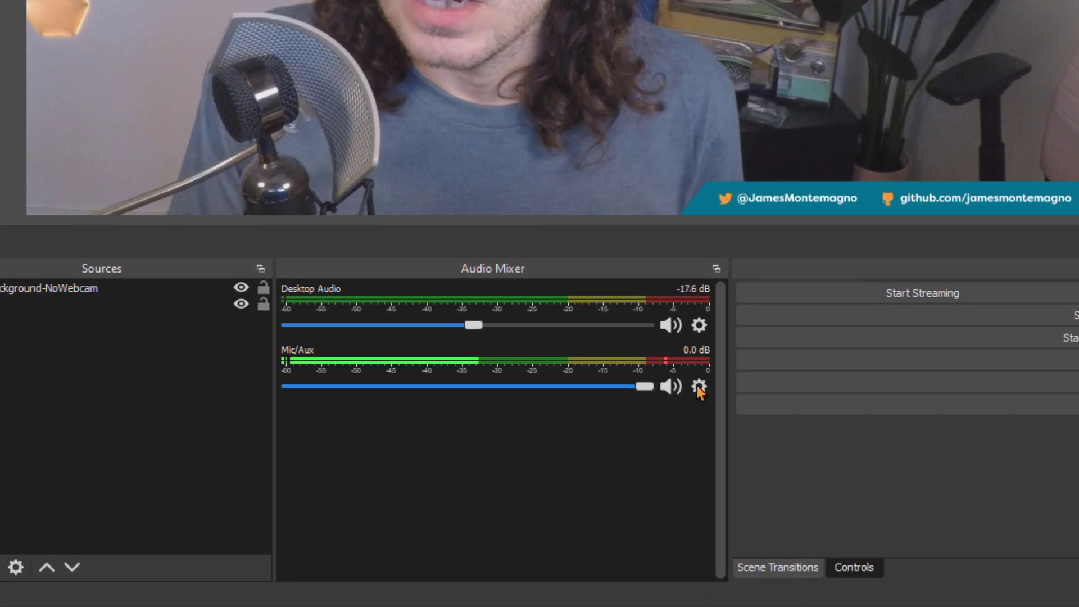
Step: Open the audio filters of the Mic/Aux input and review its Limiter and Noise Suppression filters
left_click(622, 480)
left_click(753, 581)
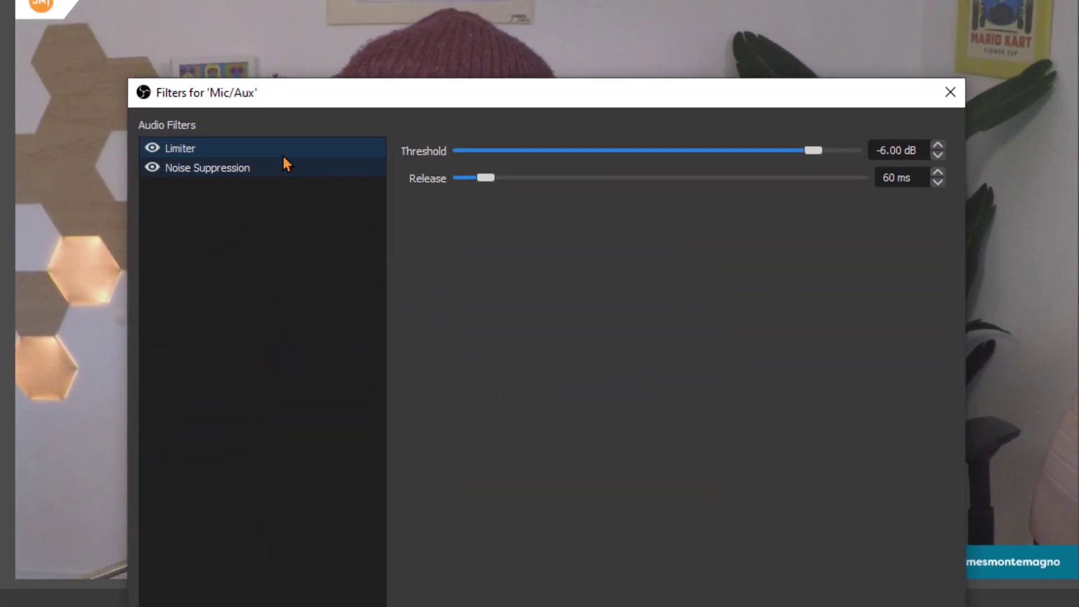
left_click(251, 191)
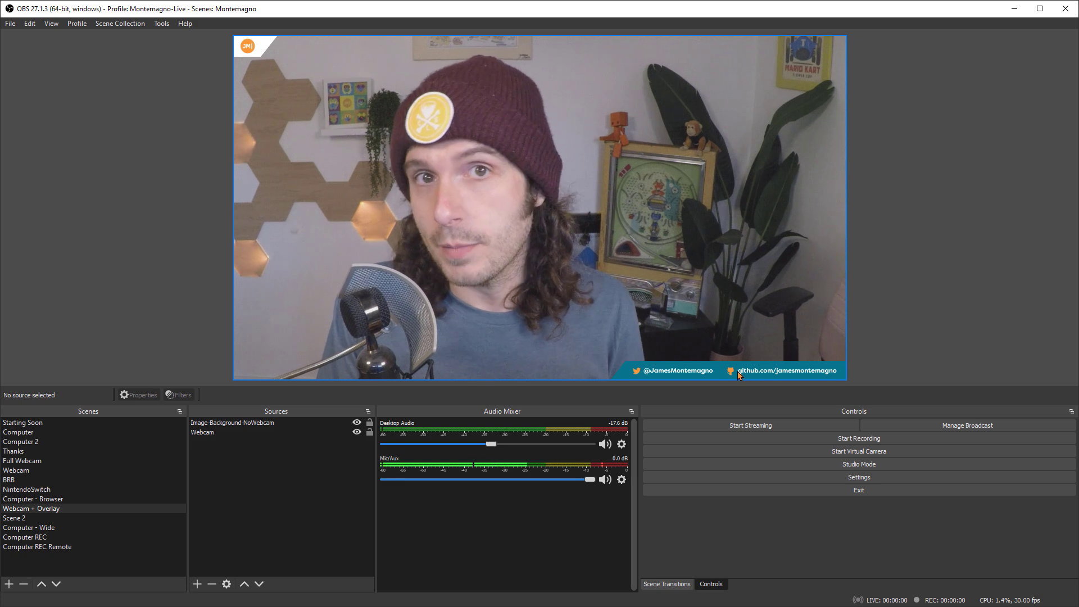
Step: Hide the Webcam source in the Webcam + Overlay scene and show it again
left_click(357, 432)
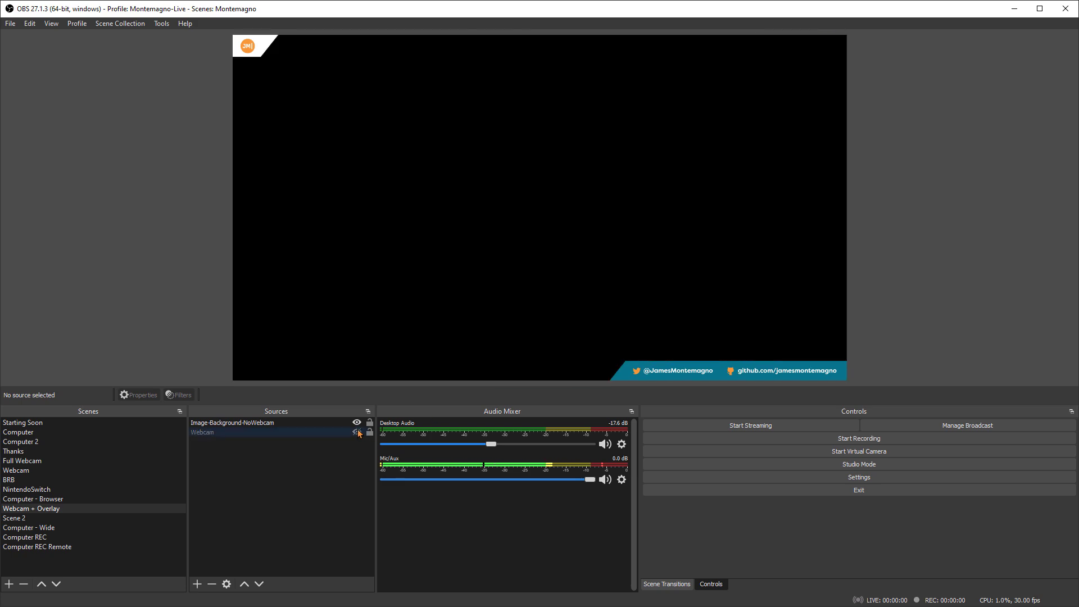
left_click(357, 431)
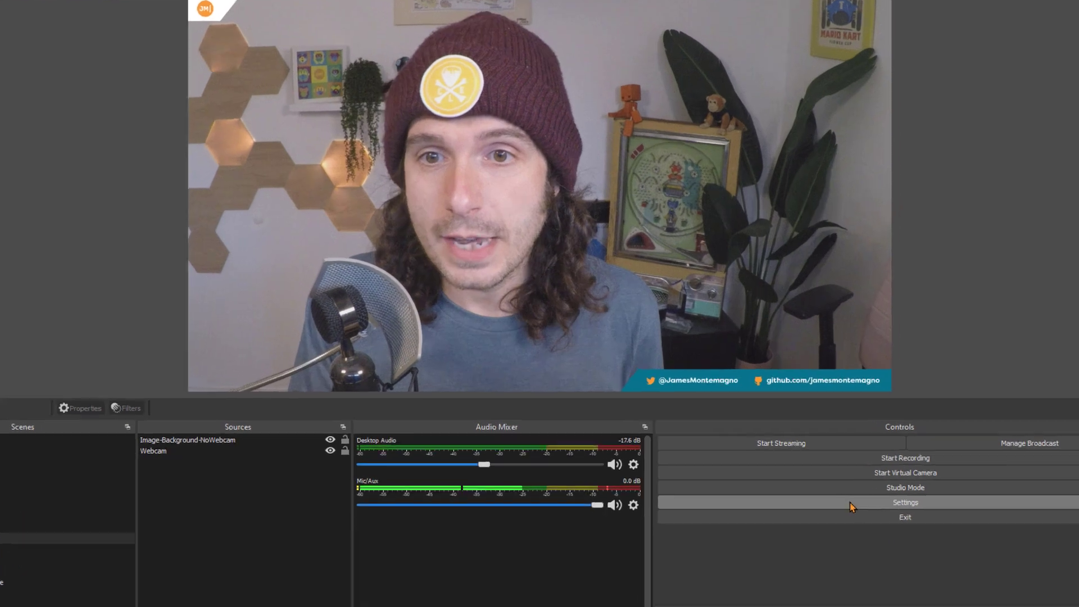
Step: Review the video resolution and frame rate settings and the global audio devices, and close the settings
left_click(812, 477)
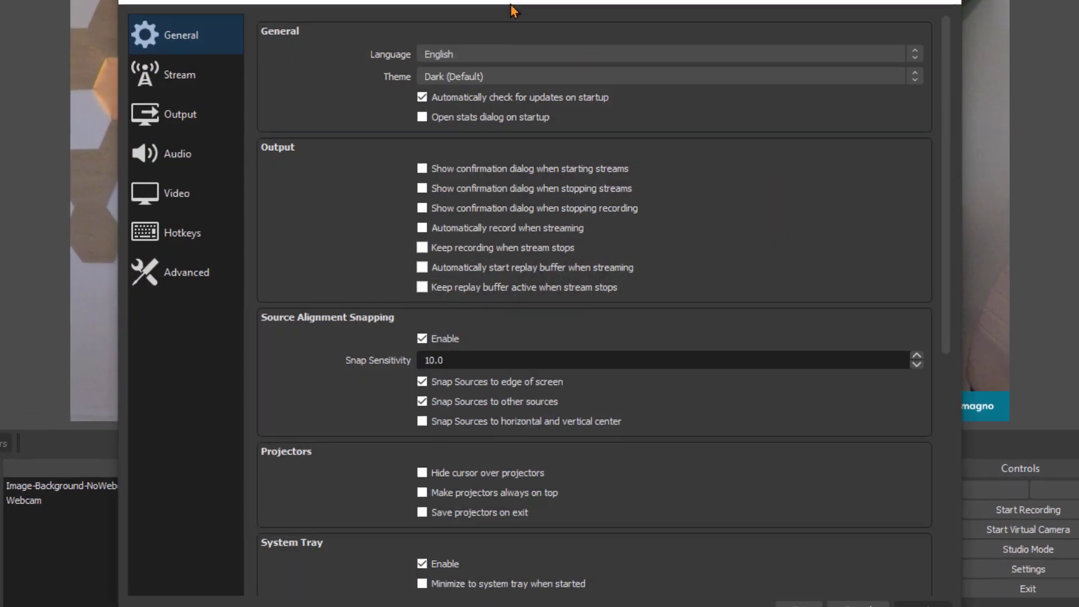
left_click(171, 192)
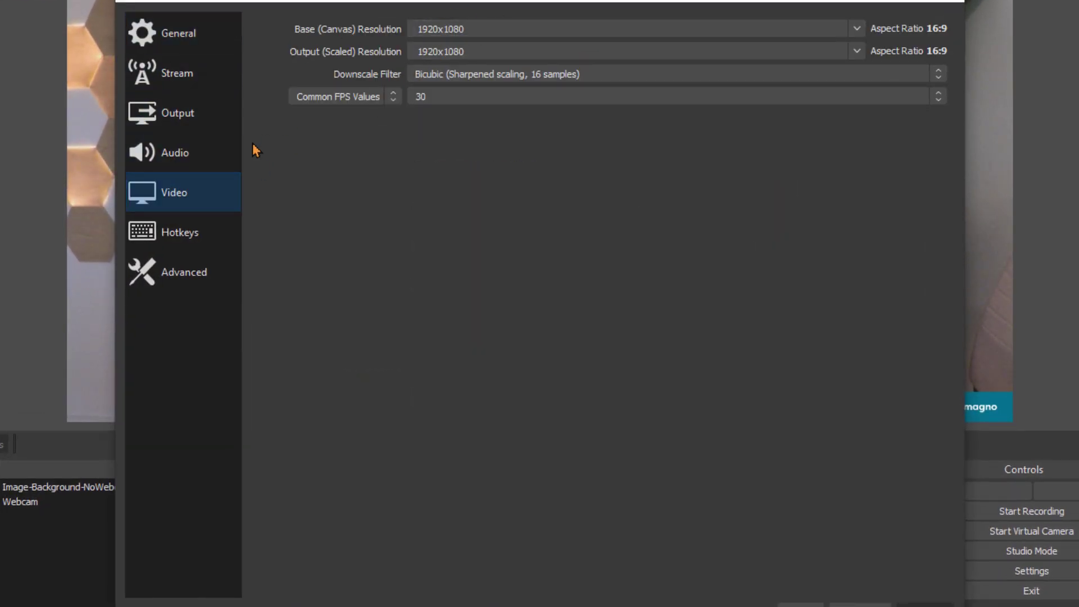
left_click(189, 155)
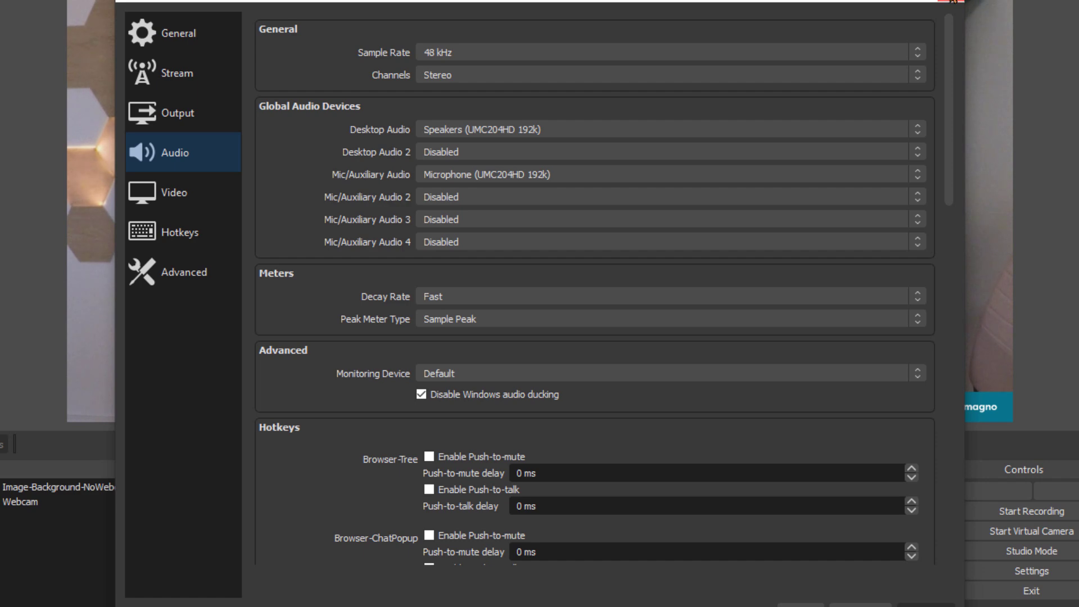
left_click(954, 2)
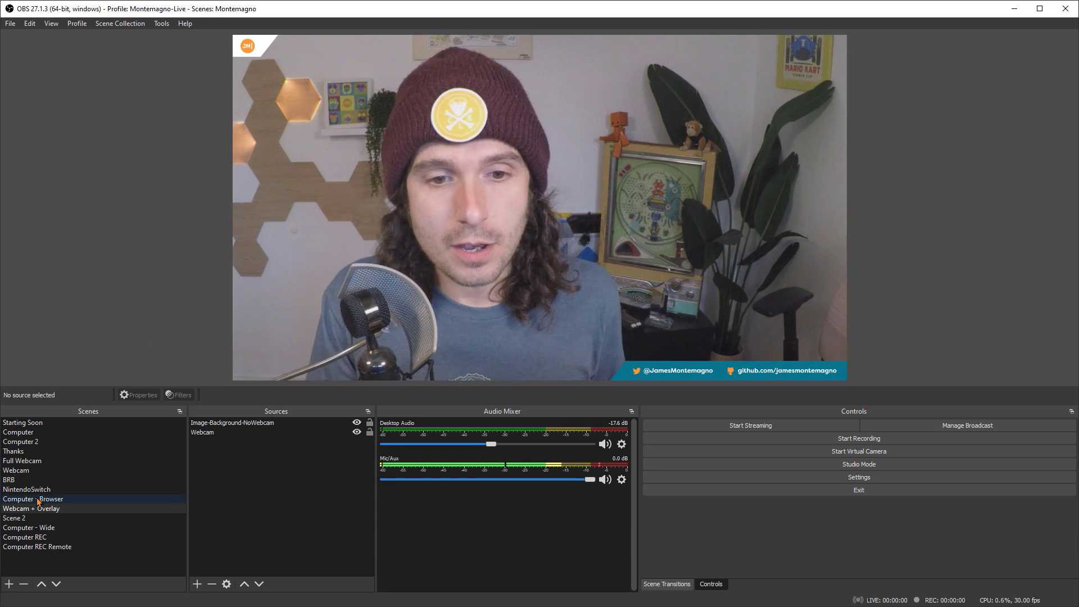
Step: Switch to the Computer REC scene, look through the open XAML page in Visual Studio, and return to OBS
left_click(25, 537)
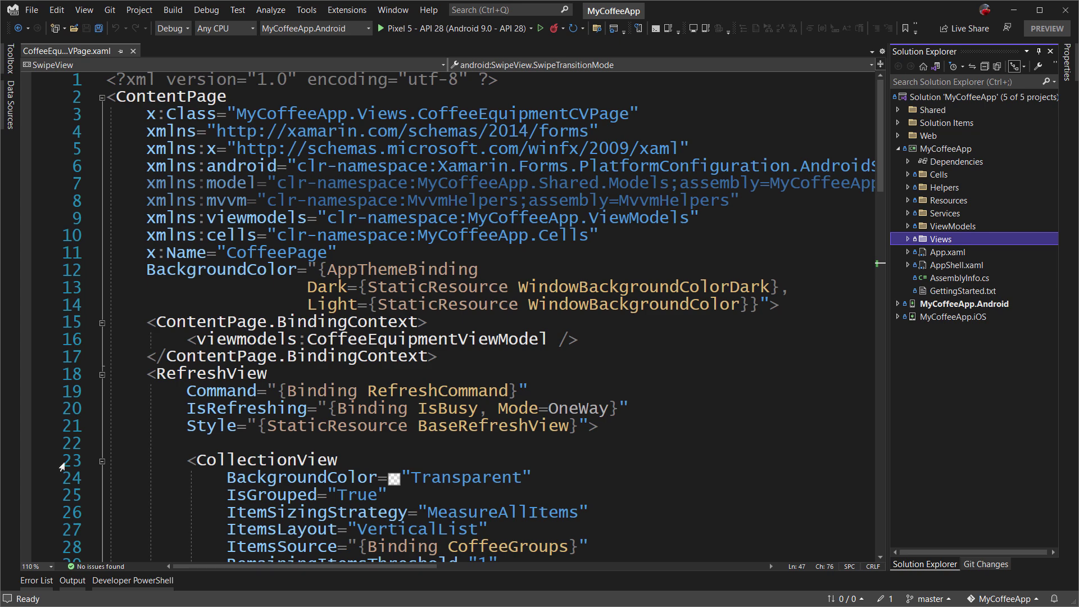
scroll(391, 306, "down", 6)
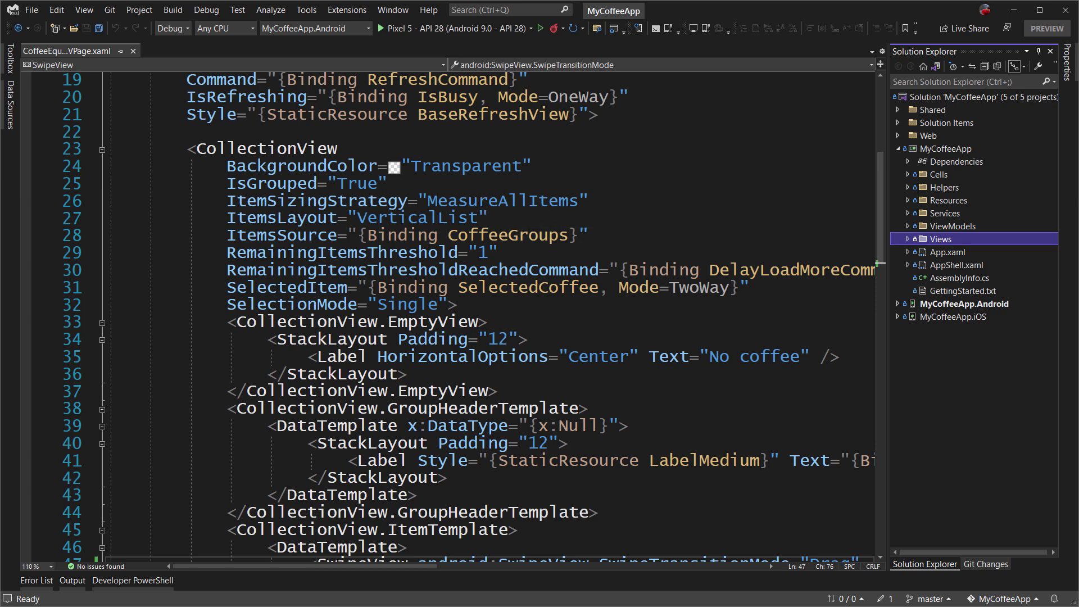
key("alt+Tab")
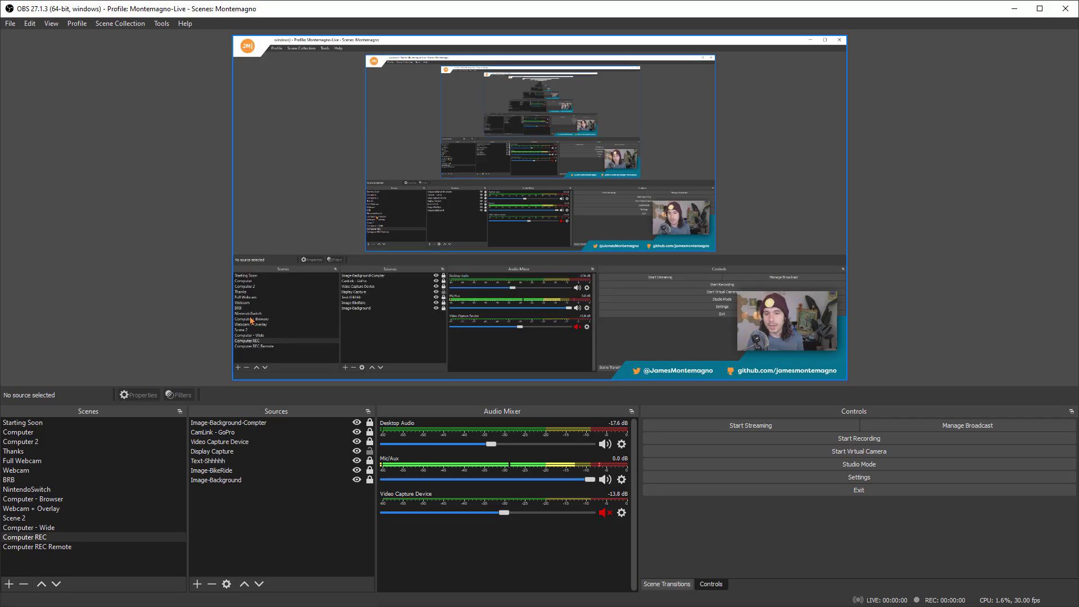
Step: Return to the Webcam + Overlay scene and review the streaming and recording output settings without changing them
key("F13")
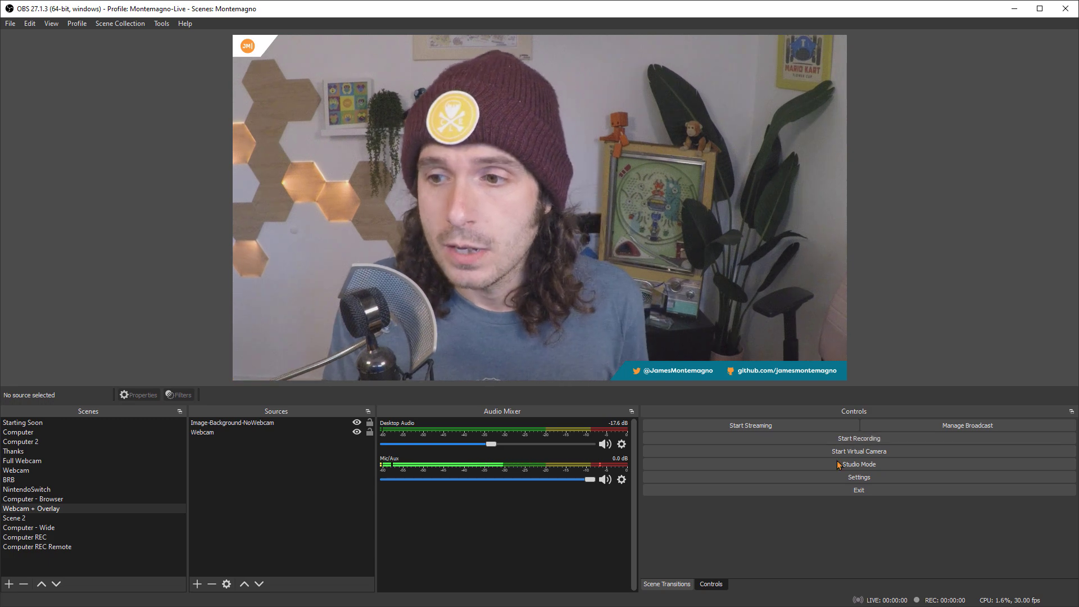
left_click(859, 477)
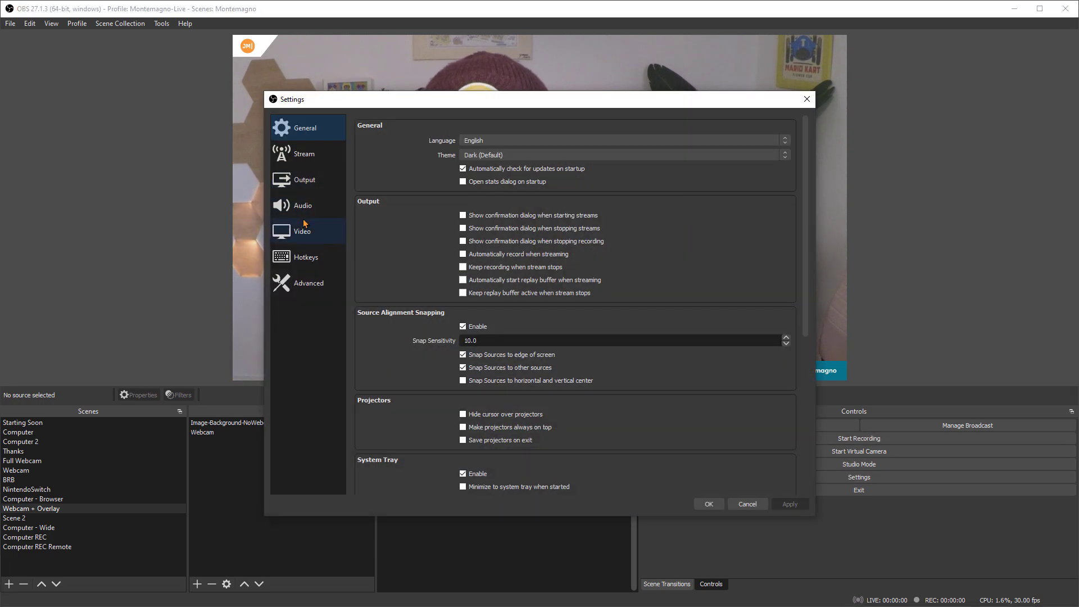
left_click(305, 179)
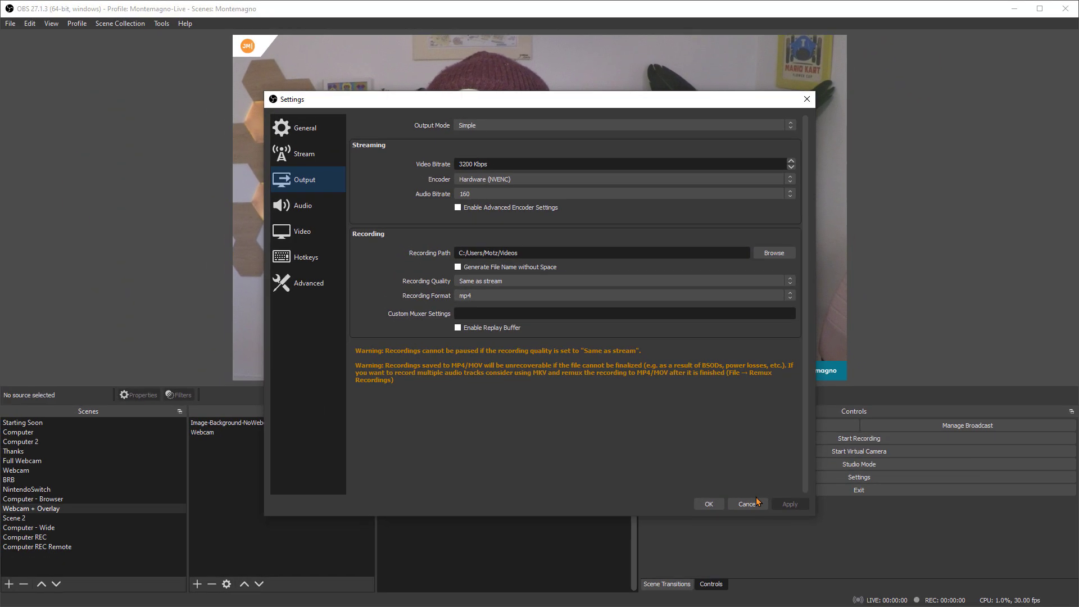
left_click(752, 505)
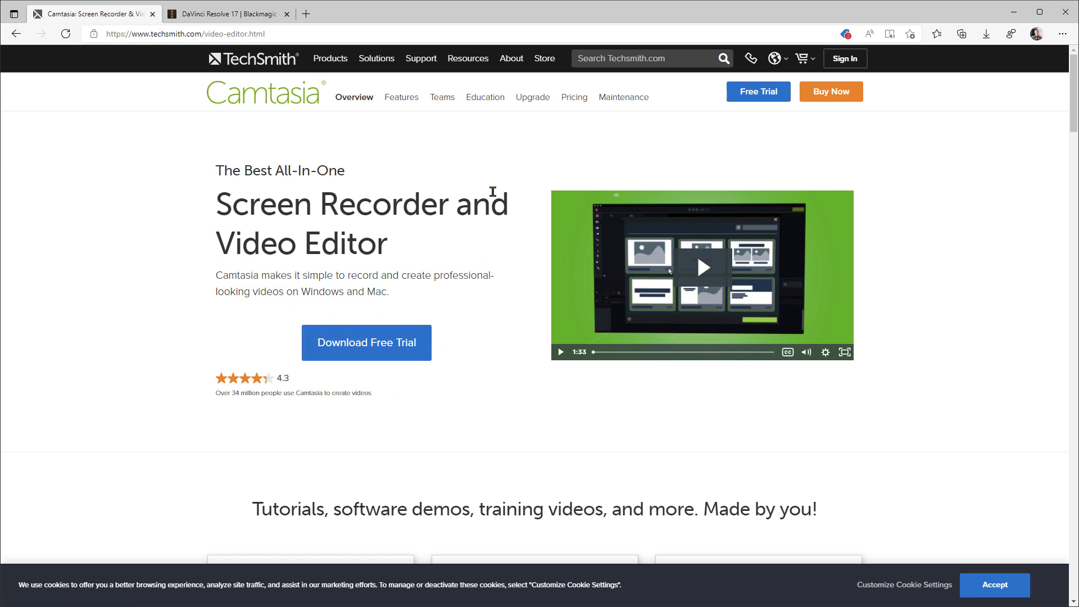
Step: Check the individual licence price on the Camtasia pricing page in the browser and return to the overview page
left_click(574, 97)
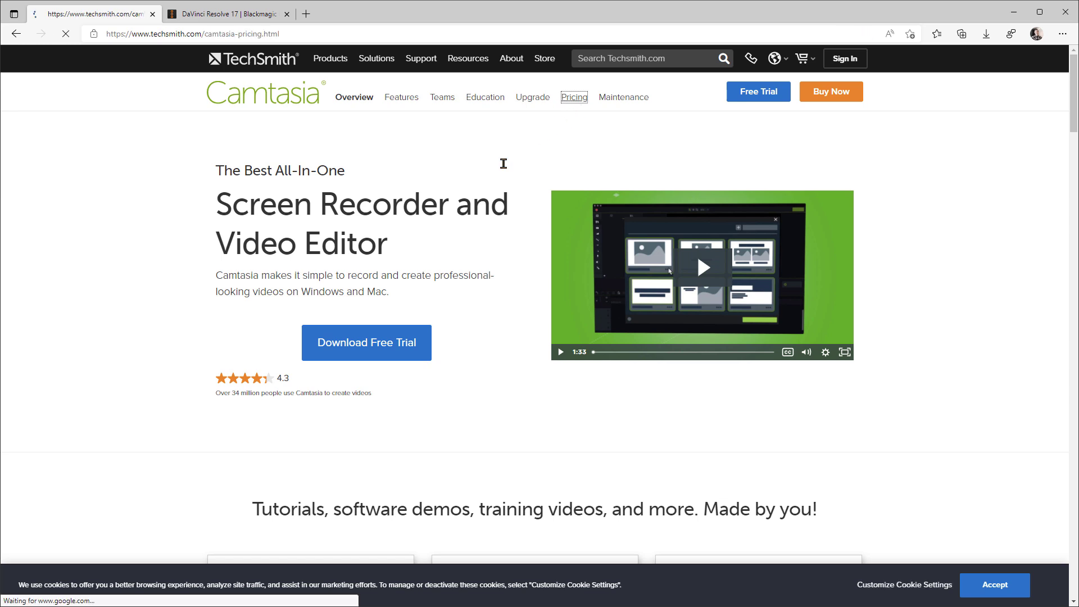
left_click_drag(280, 364, 354, 359)
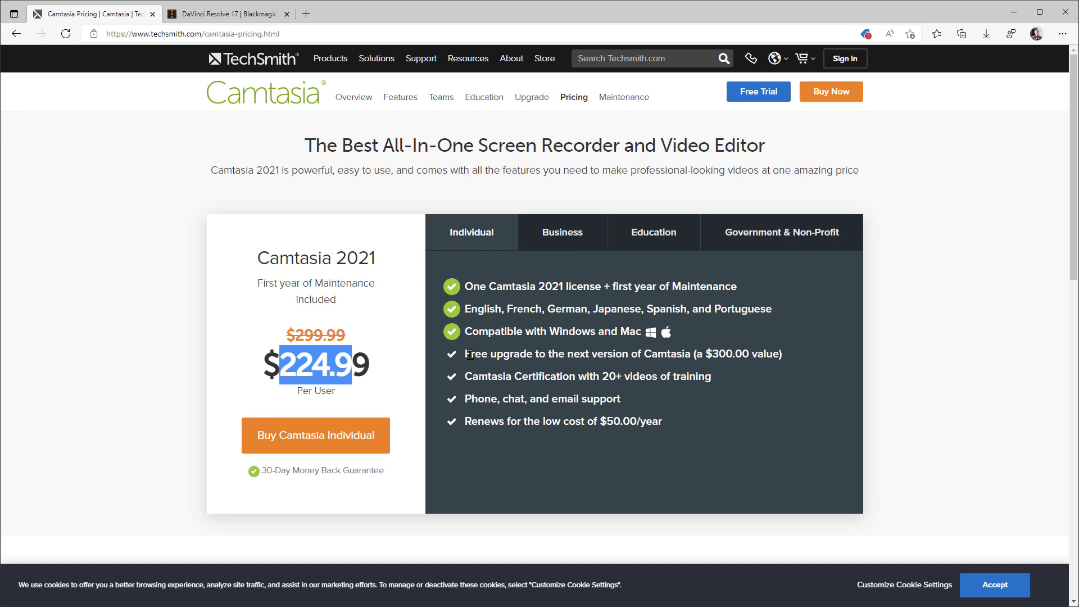
left_click(360, 101)
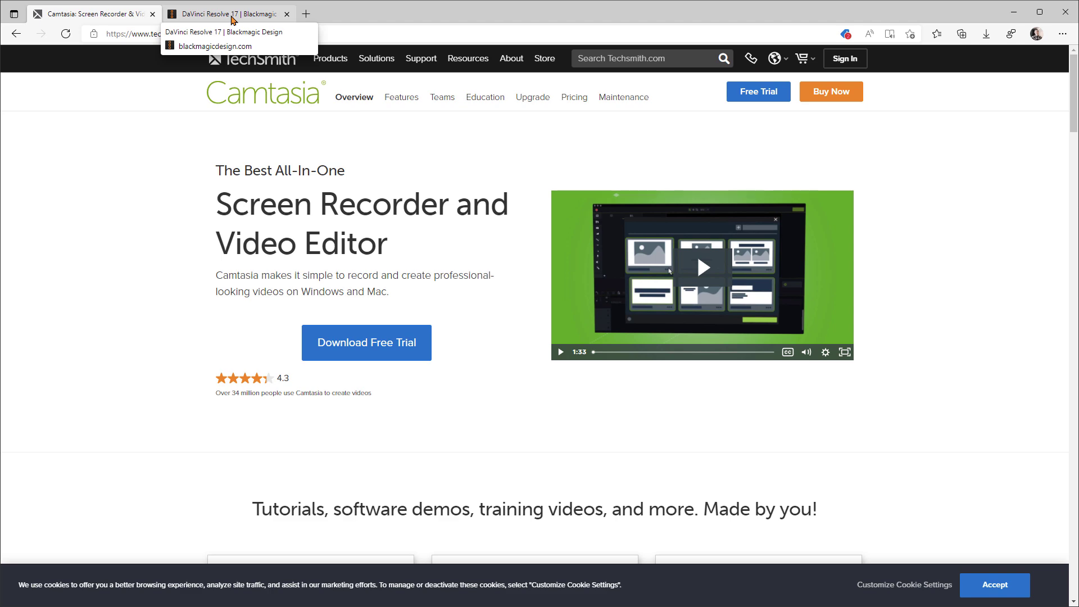
Step: Read through the DaVinci Resolve 17 product page, covering its download options, new features and editing pages
left_click(232, 18)
scroll(228, 121, "down", 9)
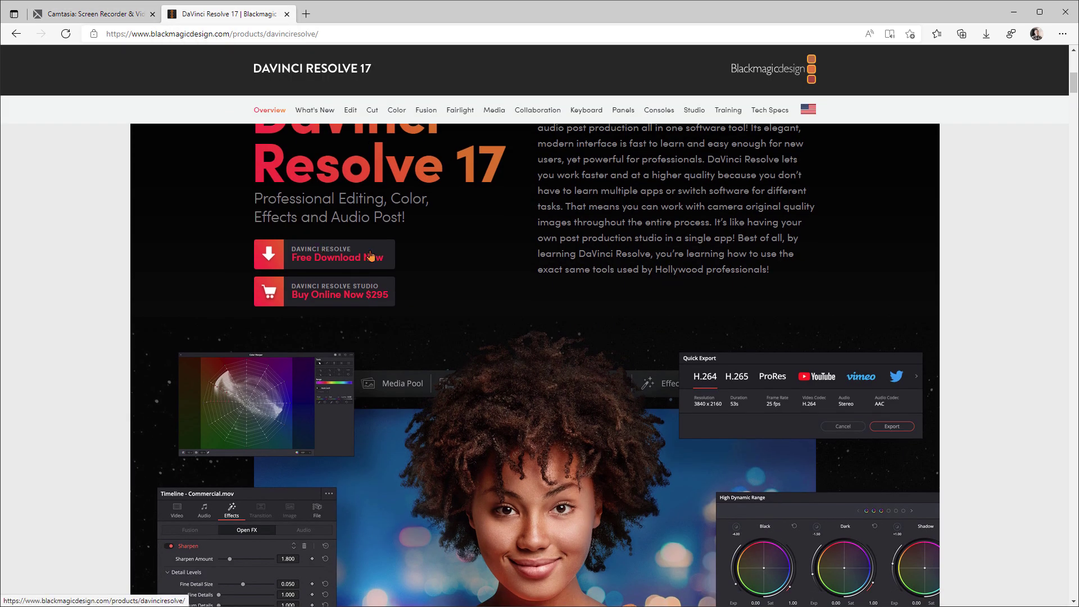
scroll(340, 298, "down", 6)
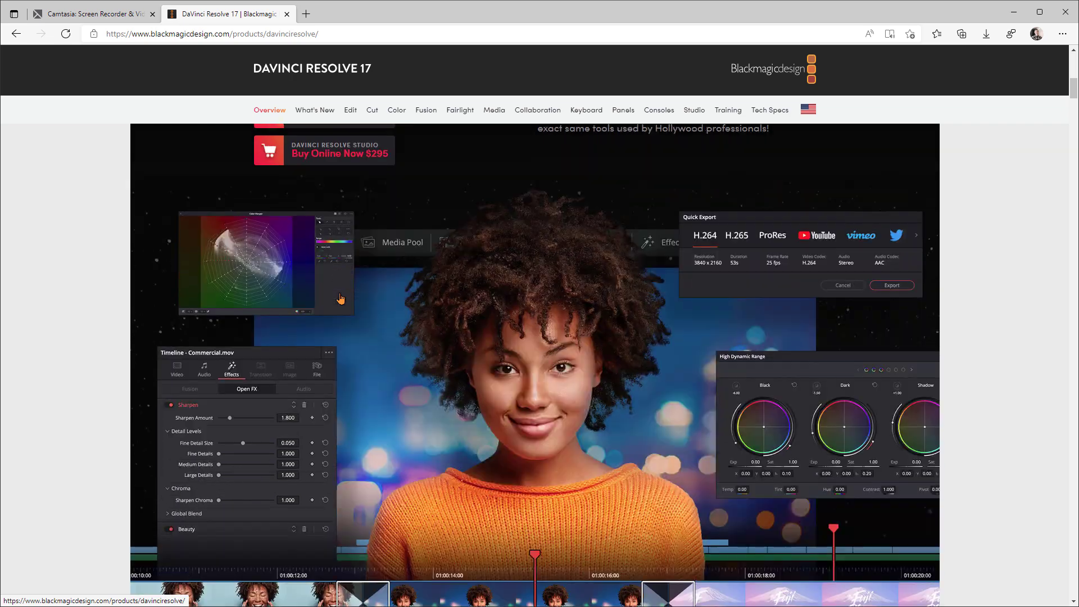
scroll(340, 298, "down", 6)
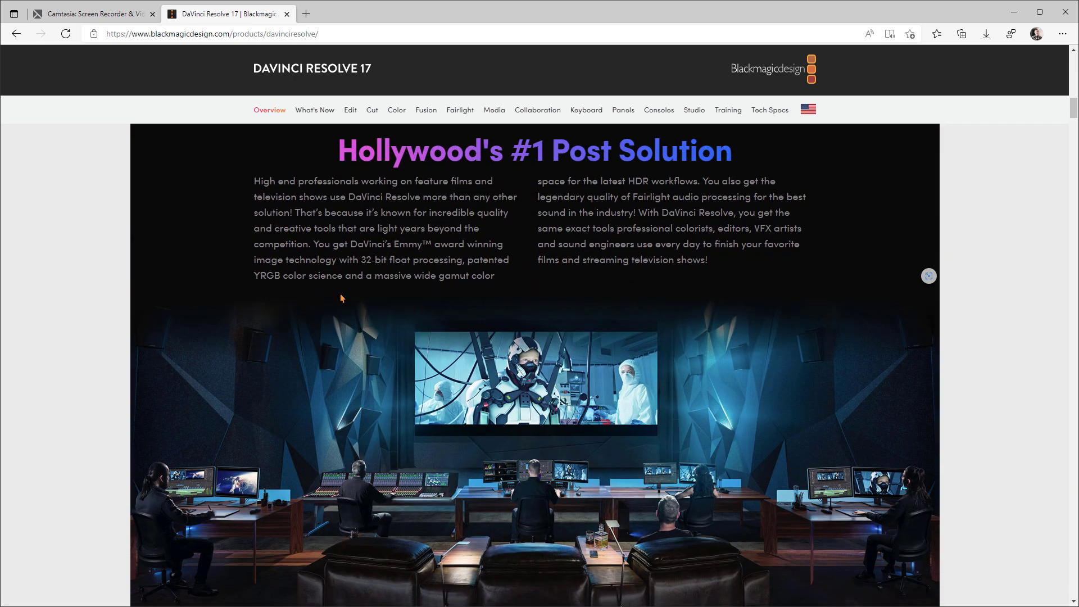
scroll(341, 298, "down", 11)
scroll(341, 296, "down", 4)
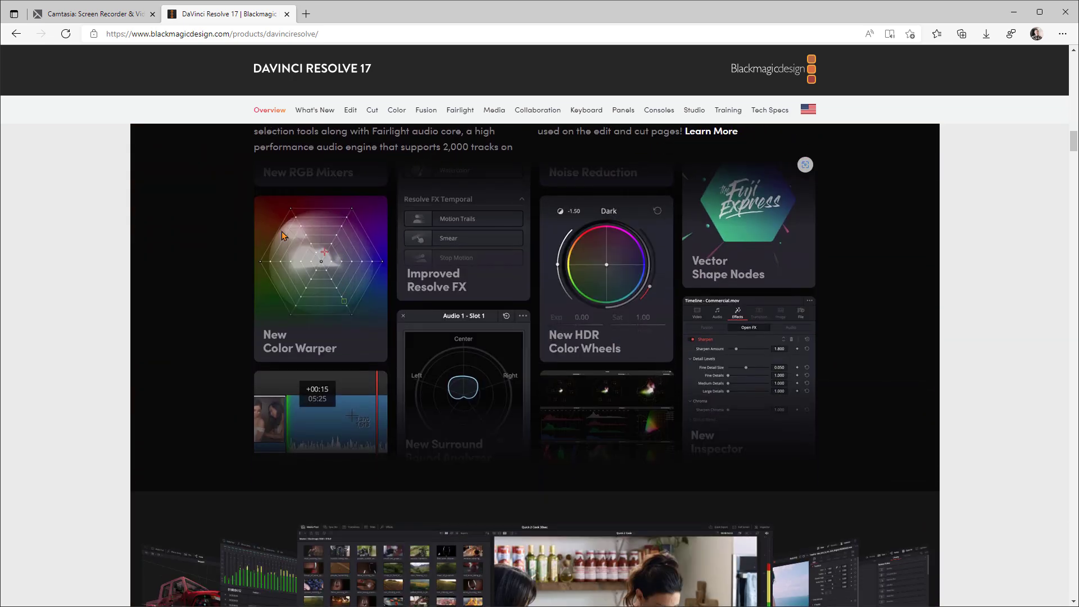
scroll(249, 232, "up", 2)
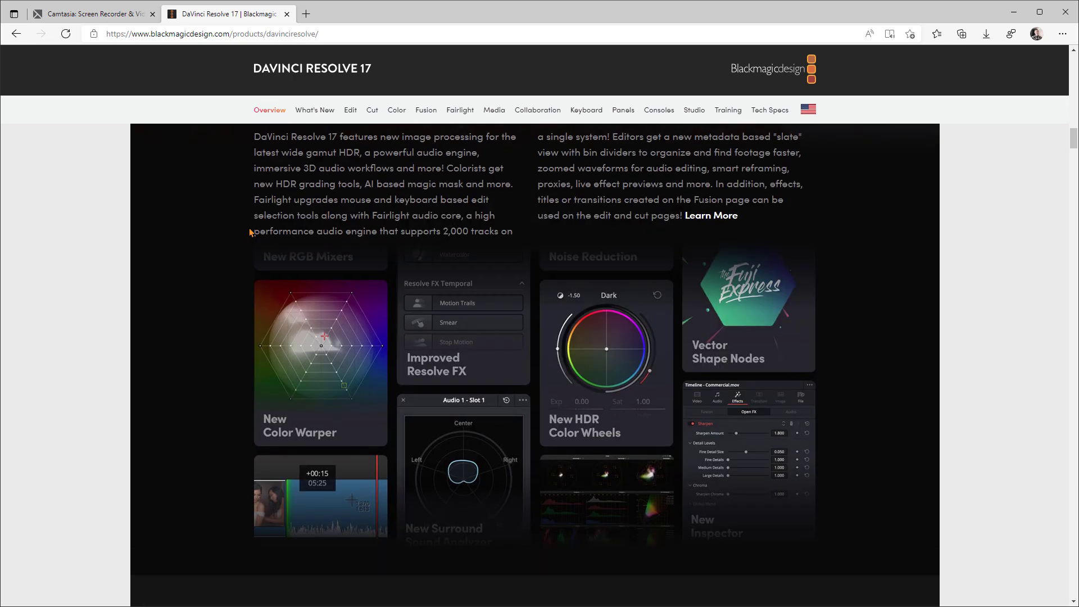
scroll(250, 232, "down", 1)
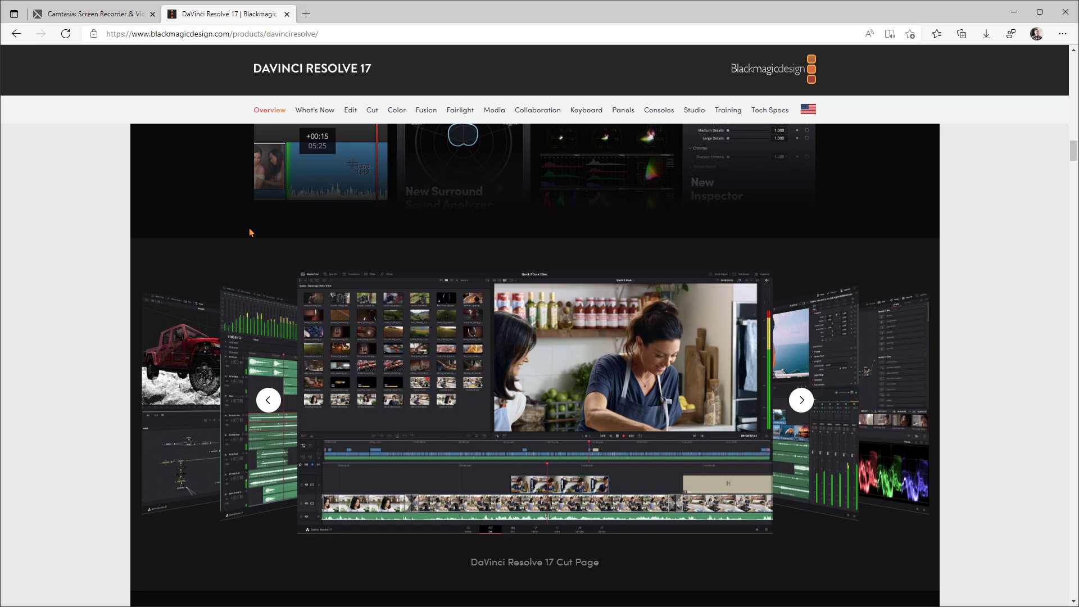
scroll(250, 232, "down", 4)
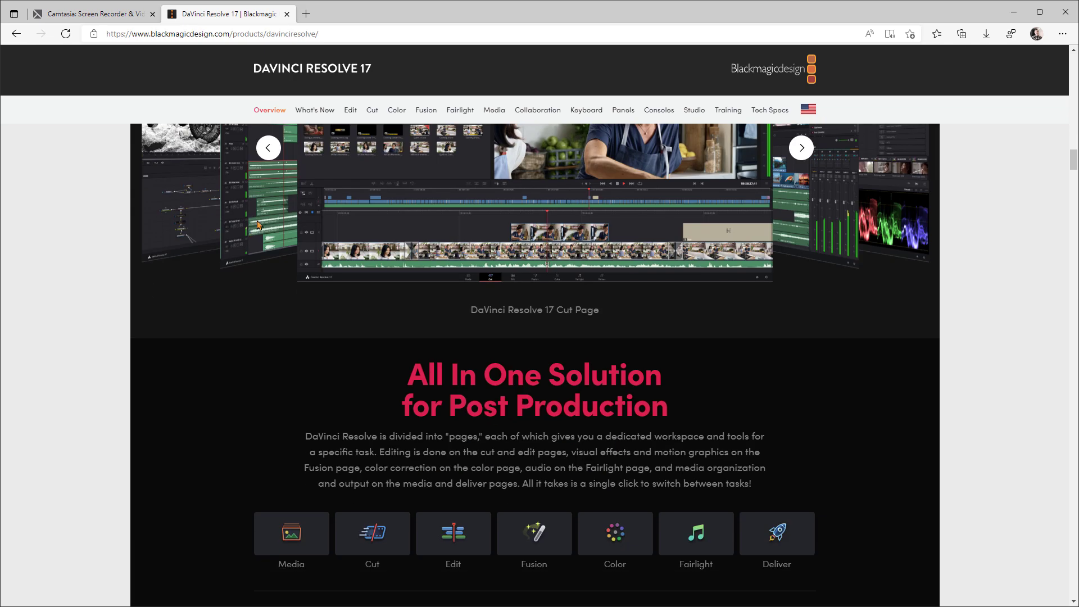
scroll(266, 227, "down", 15)
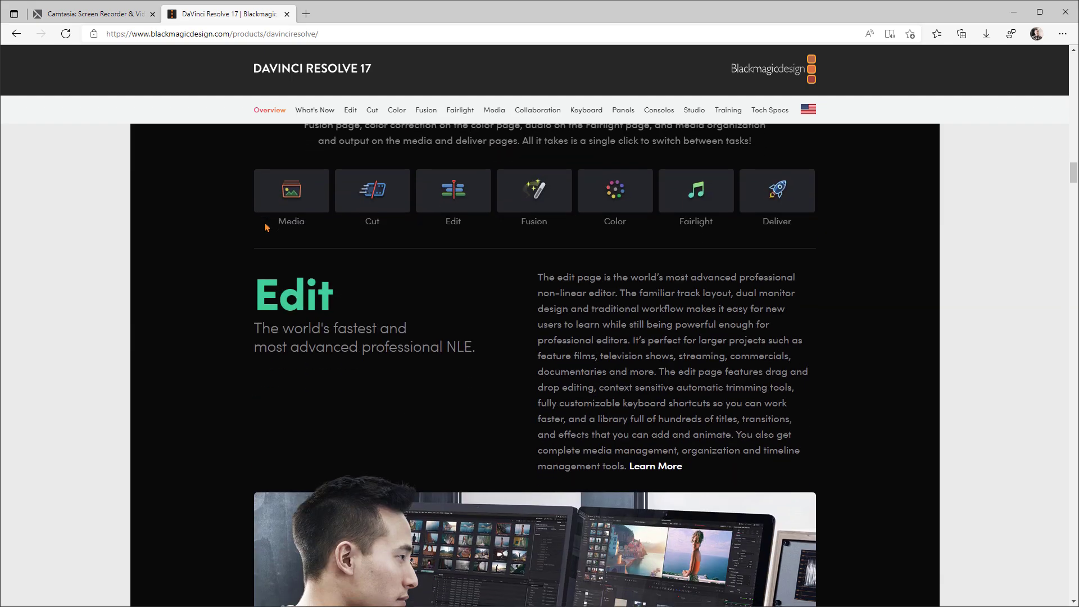
scroll(266, 227, "down", 12)
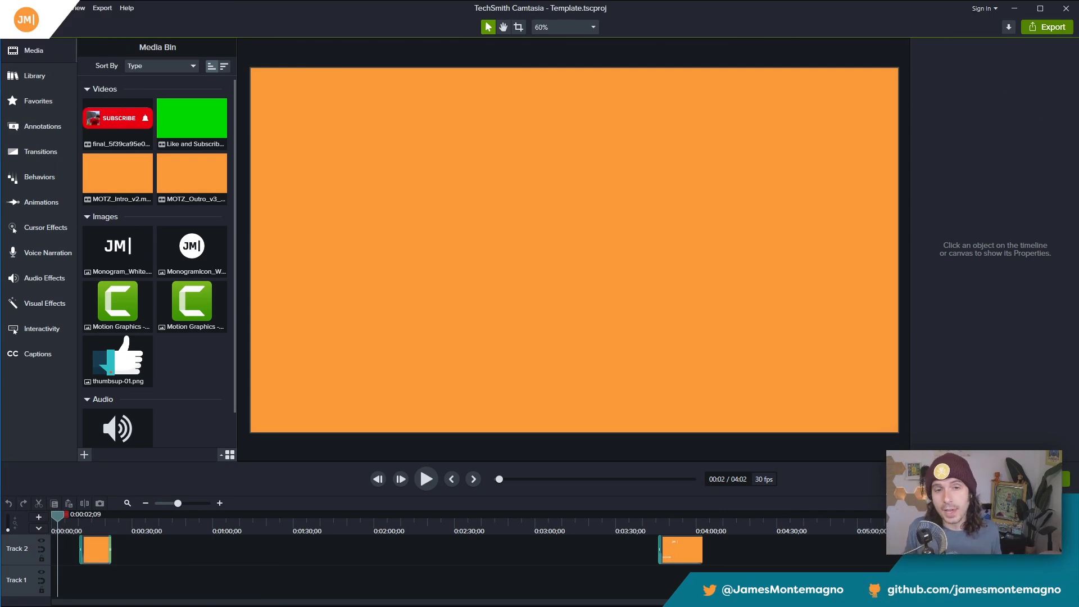
Step: Enlarge the timeline area of the Camtasia template project and move the playhead to about 03:39
left_click_drag(325, 463, 324, 422)
left_click_drag(96, 490, 642, 493)
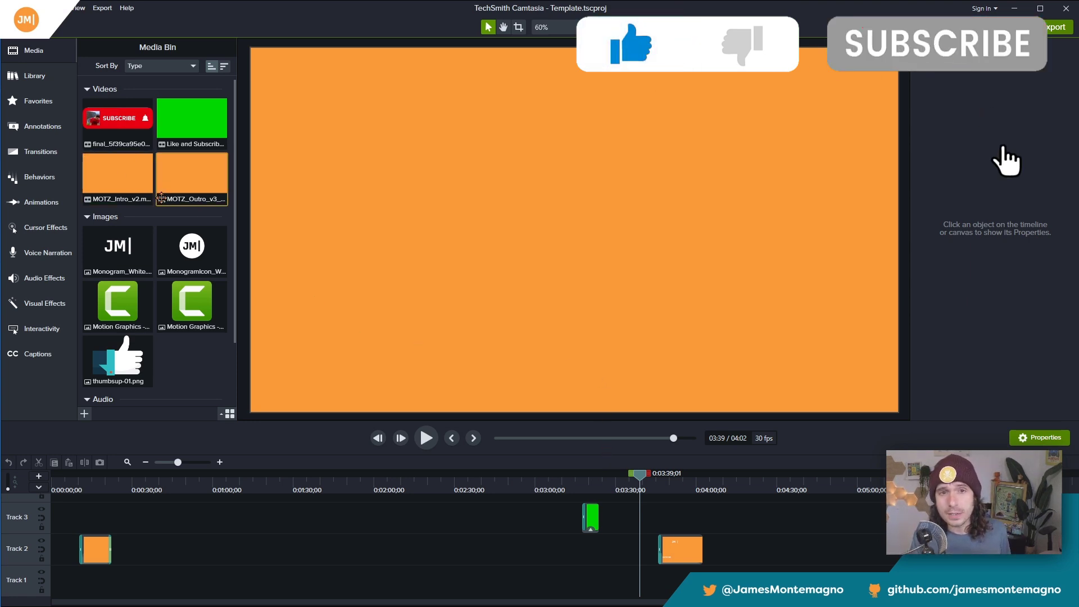
Step: Look through the videos, images and audio stored in the template project's Media Bin
left_click(50, 57)
left_click(50, 61)
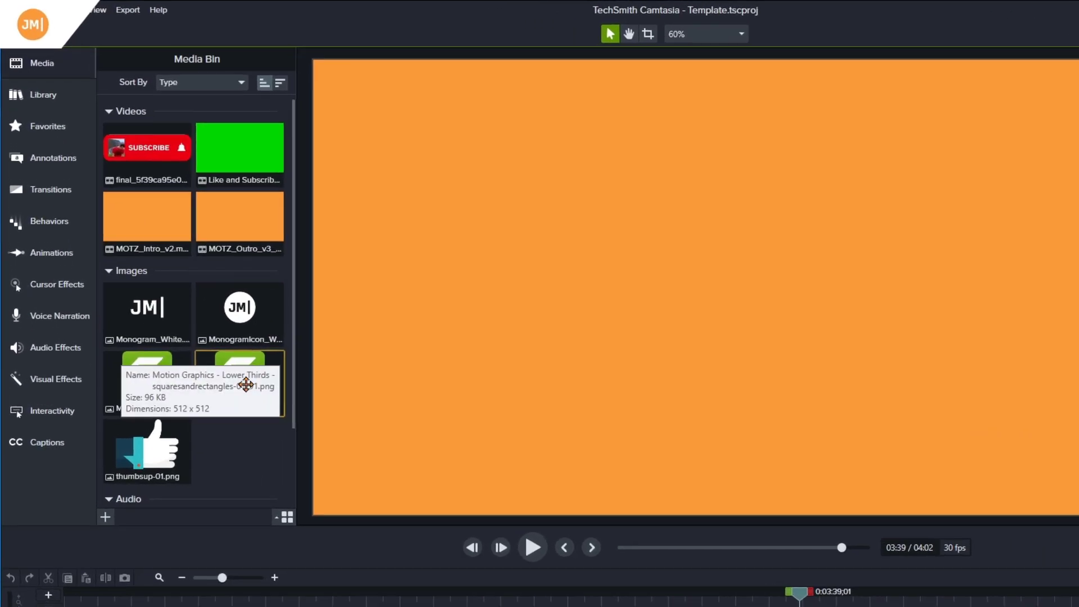
scroll(146, 447, "down", 2)
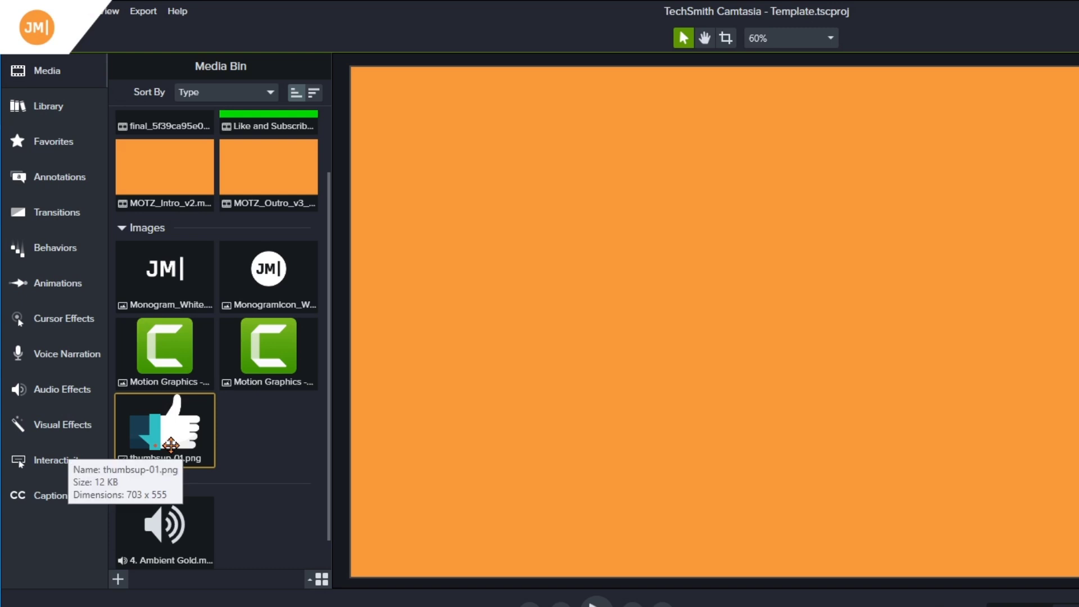
scroll(171, 445, "up", 2)
Step: Open the Camtasia 2020 library and expand its Intros folder
left_click(72, 106)
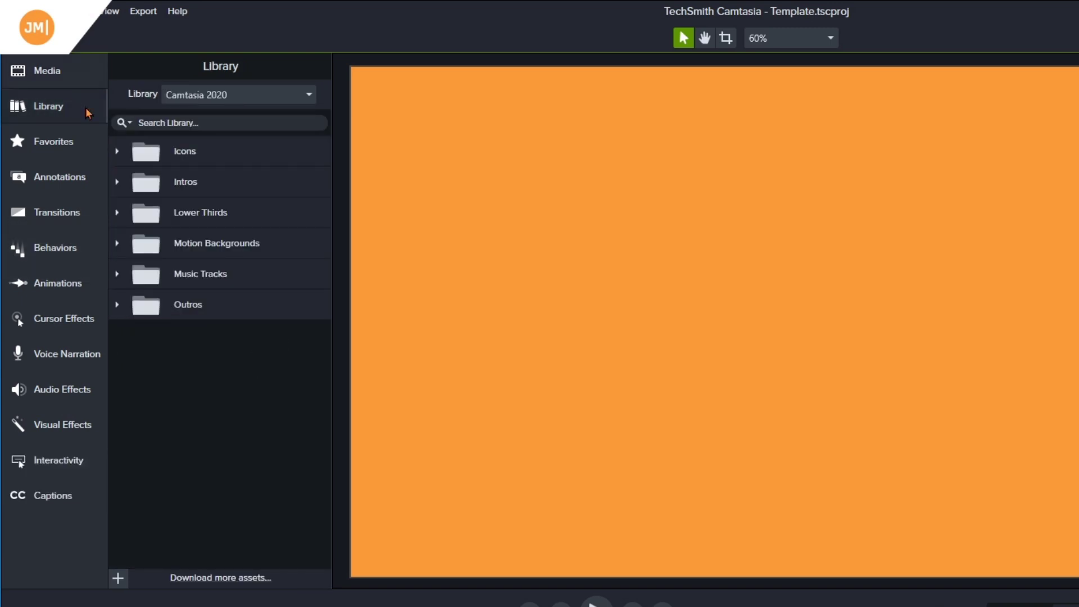
left_click(116, 182)
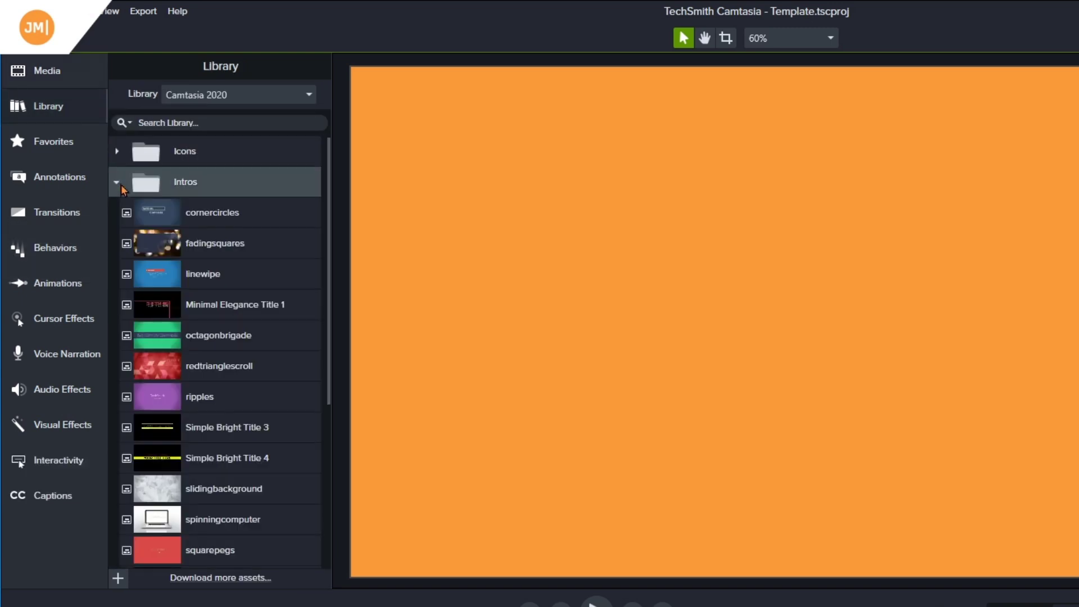
Step: Collapse the Intros folder and look through the Lower Thirds assets in the Camtasia 2020 library
left_click(119, 183)
left_click(117, 213)
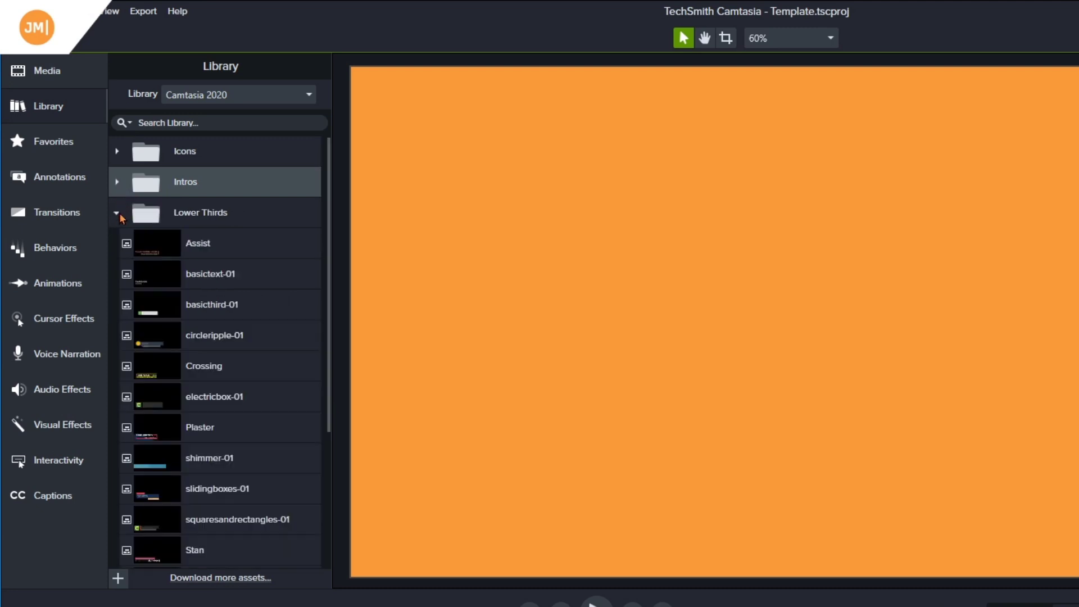
left_click(117, 214)
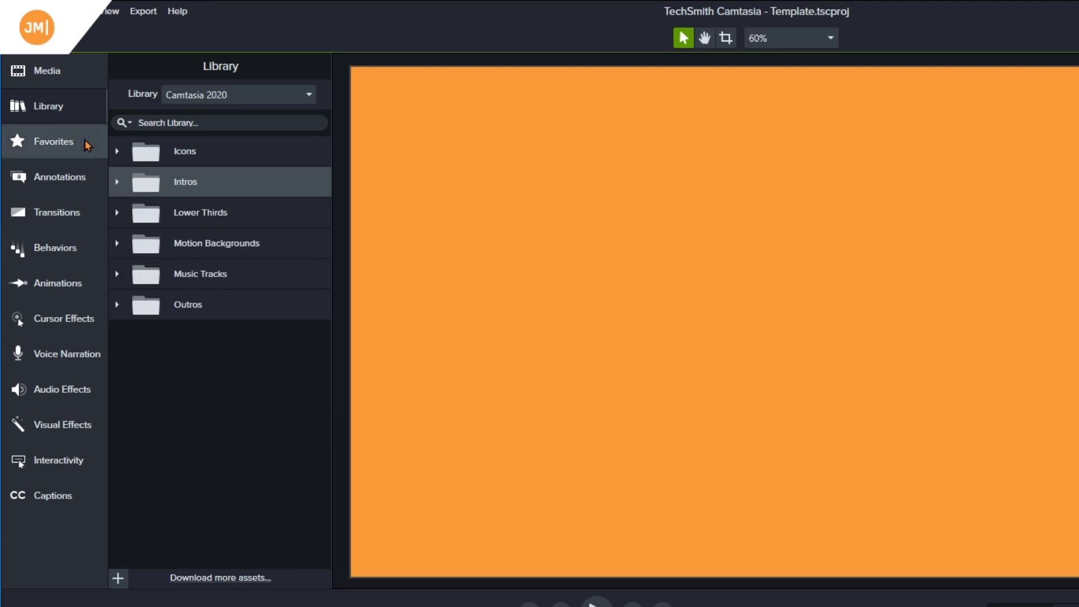
Step: Try out a purple speech-bubble callout from the Basic style on the canvas and delete it
left_click(65, 179)
left_click_drag(150, 187, 620, 223)
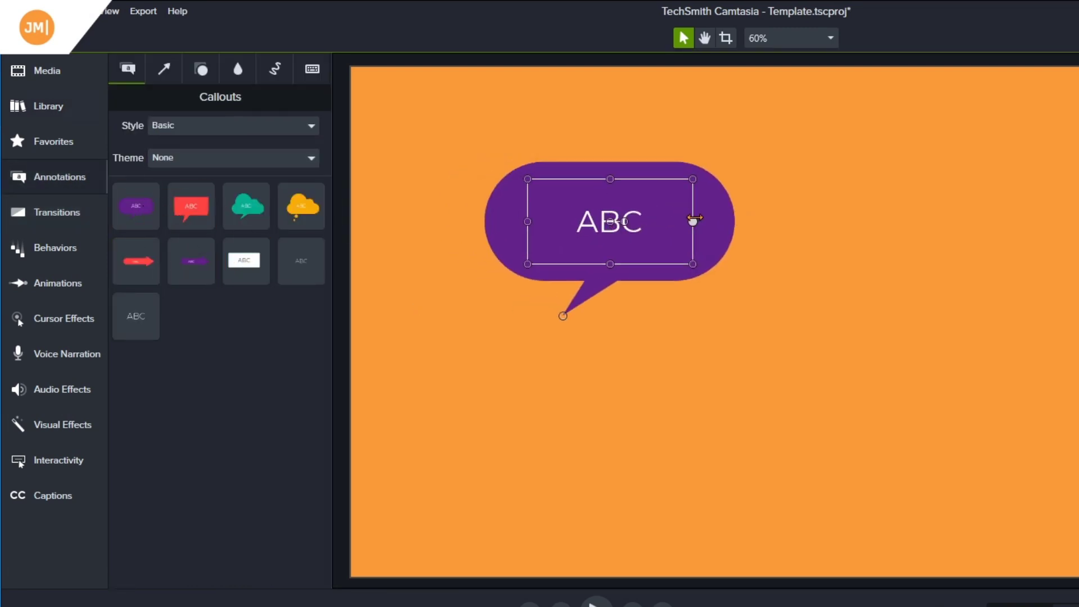
key("Delete")
Step: Try out a blur annotation over the pixel-art face on the canvas and delete it
left_click(239, 69)
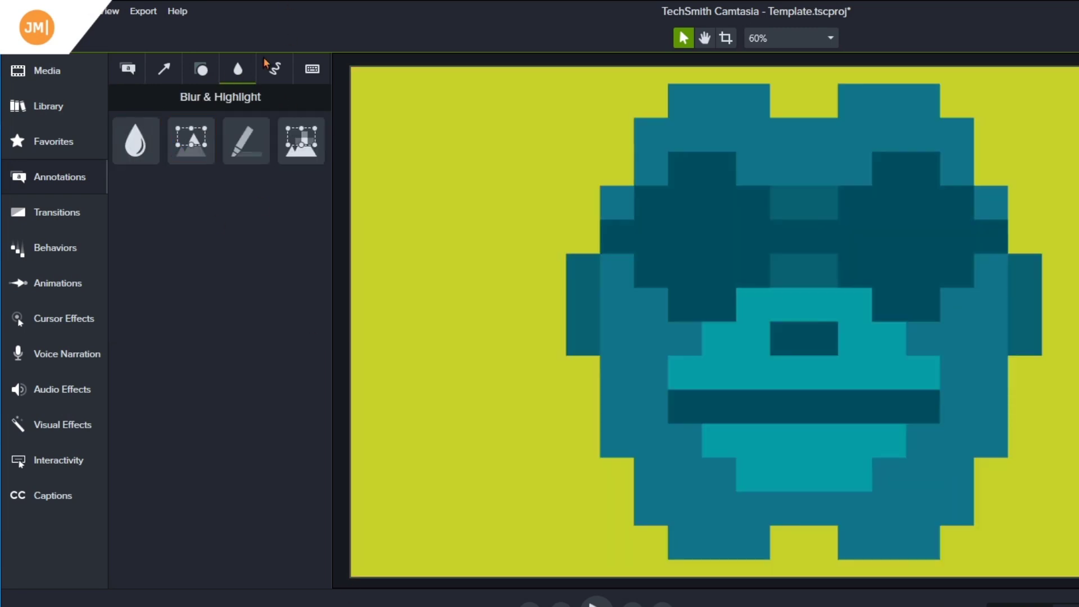
left_click_drag(137, 140, 1062, 460)
left_click_drag(922, 356, 880, 334)
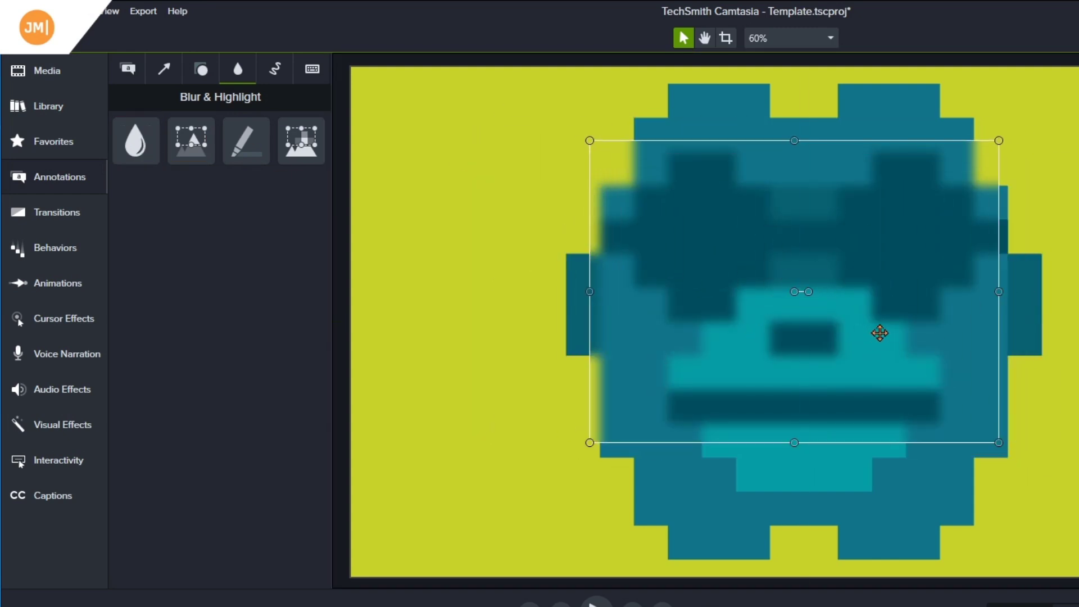
key("Delete")
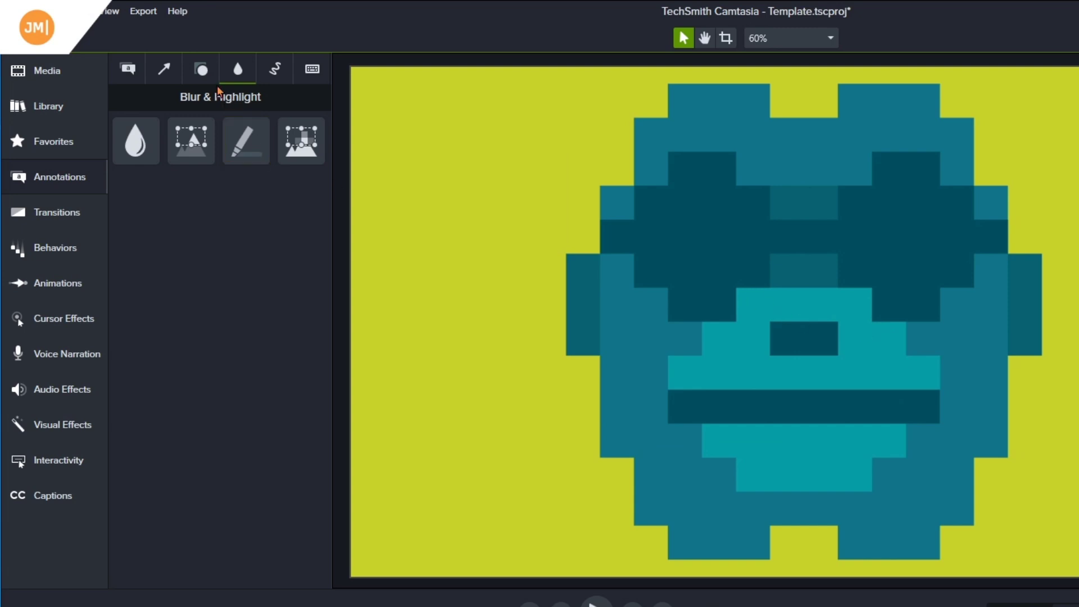
Step: Look over the arrow and line annotations, then browse the available transitions with the playhead at 0:00:23;12, just past the intro clip
left_click(164, 66)
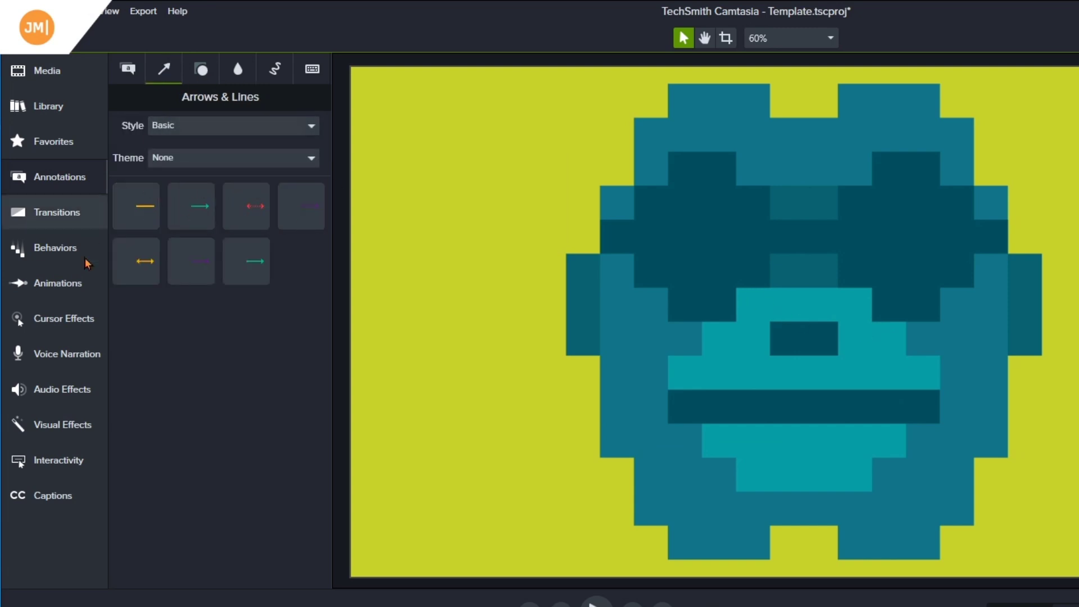
left_click(72, 216)
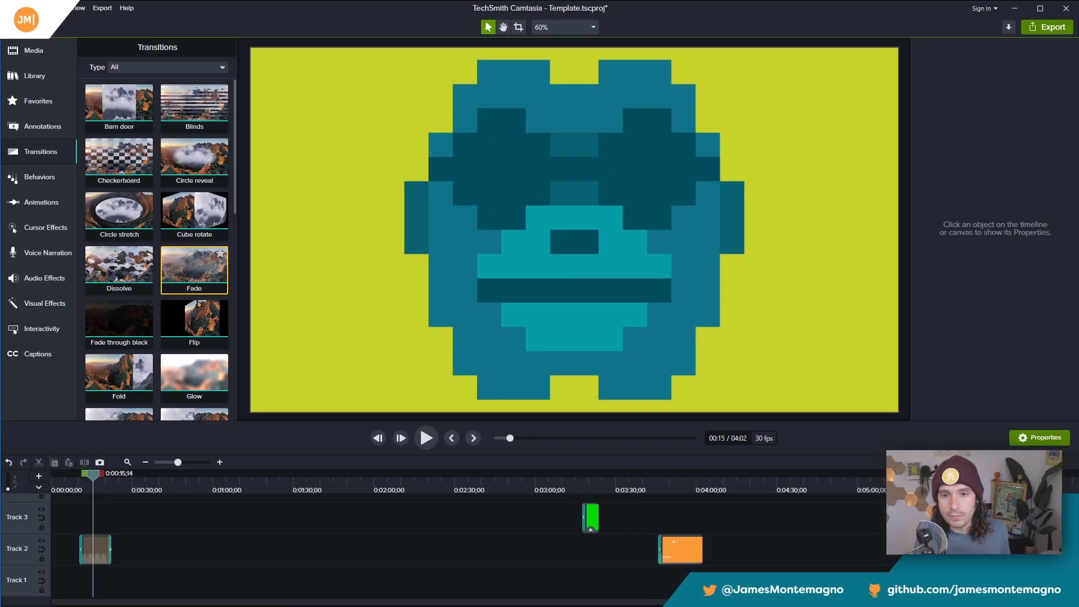
left_click_drag(97, 478, 119, 480)
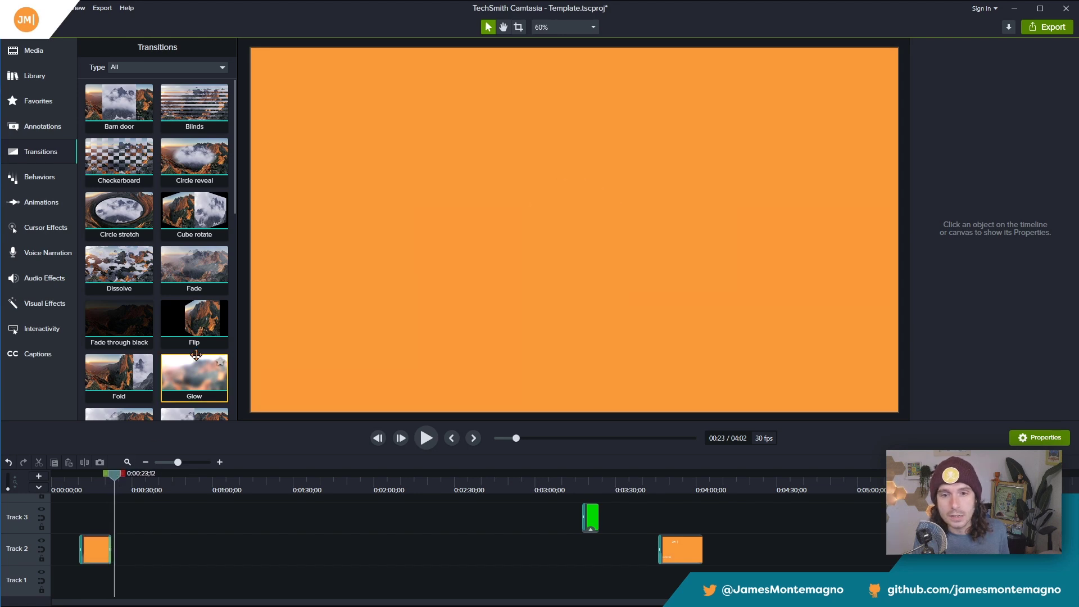
scroll(195, 355, "down", 1)
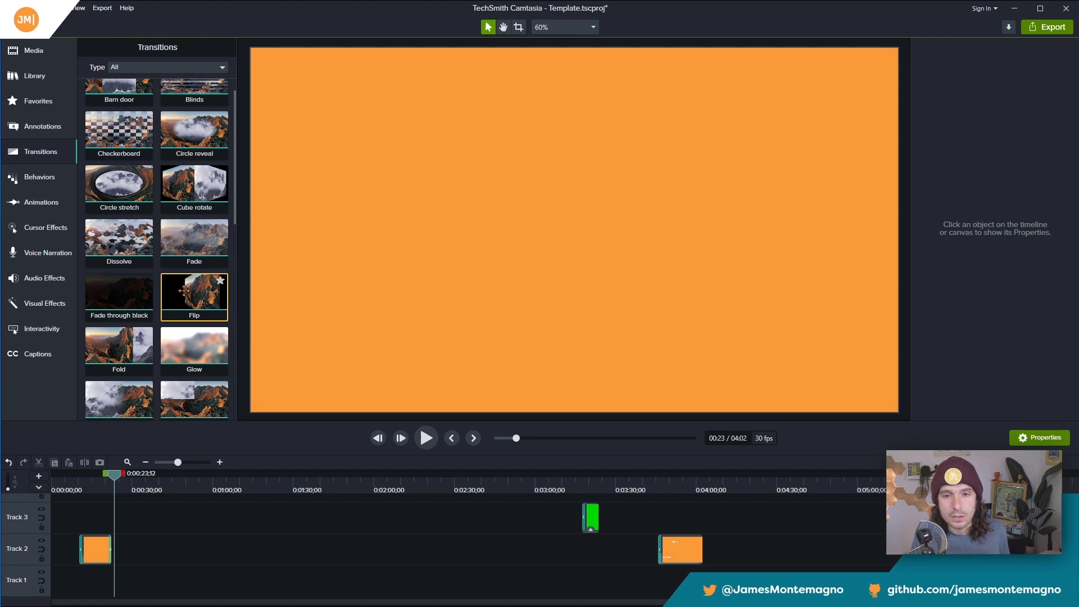
scroll(135, 311, "down", 1)
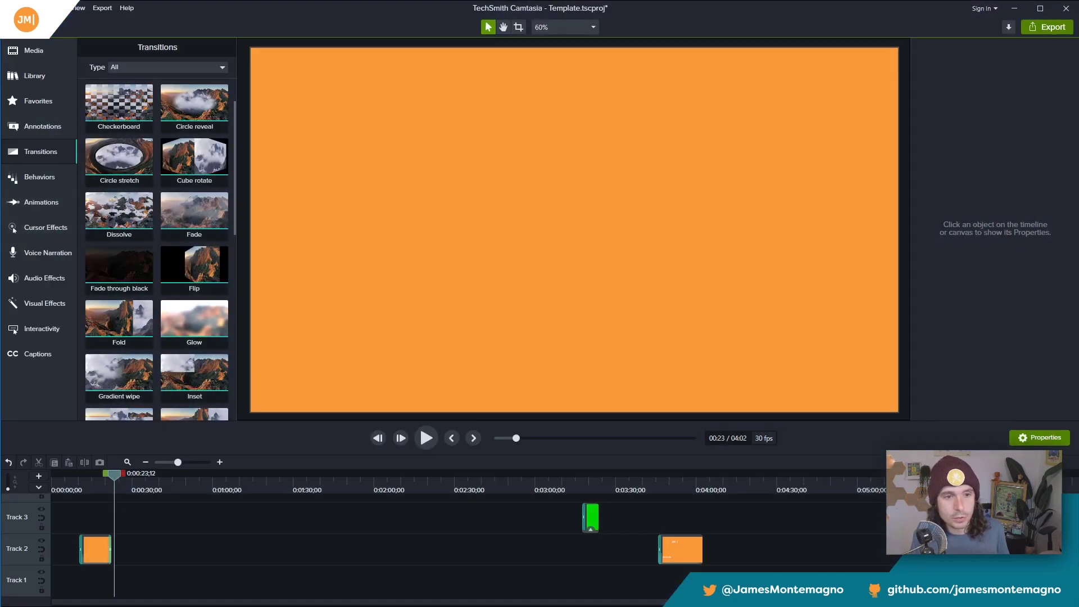
left_click_drag(421, 212, 711, 163)
left_click(631, 290)
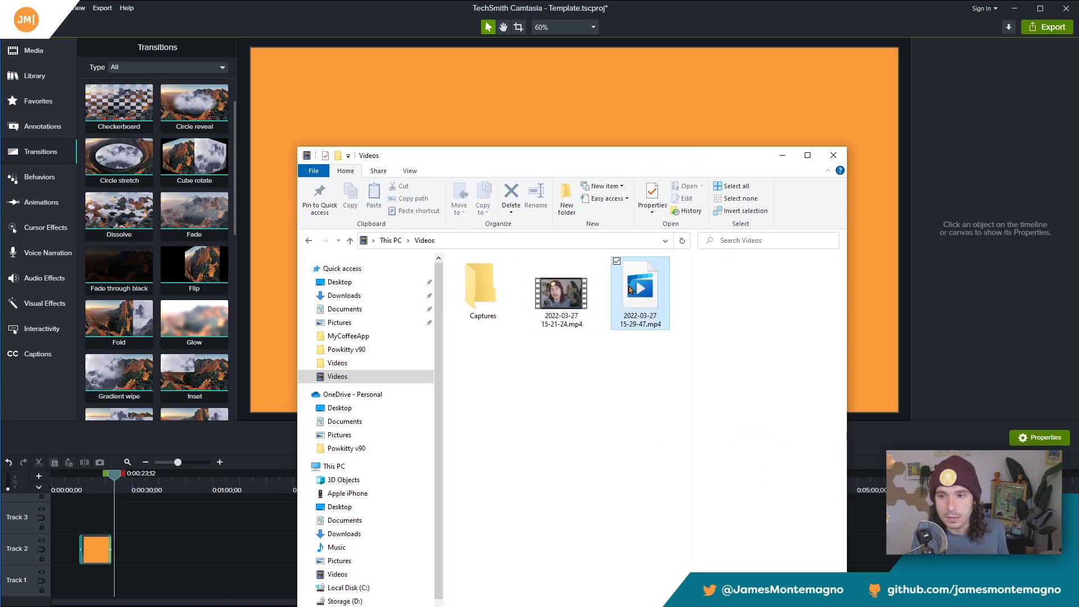
left_click(565, 291)
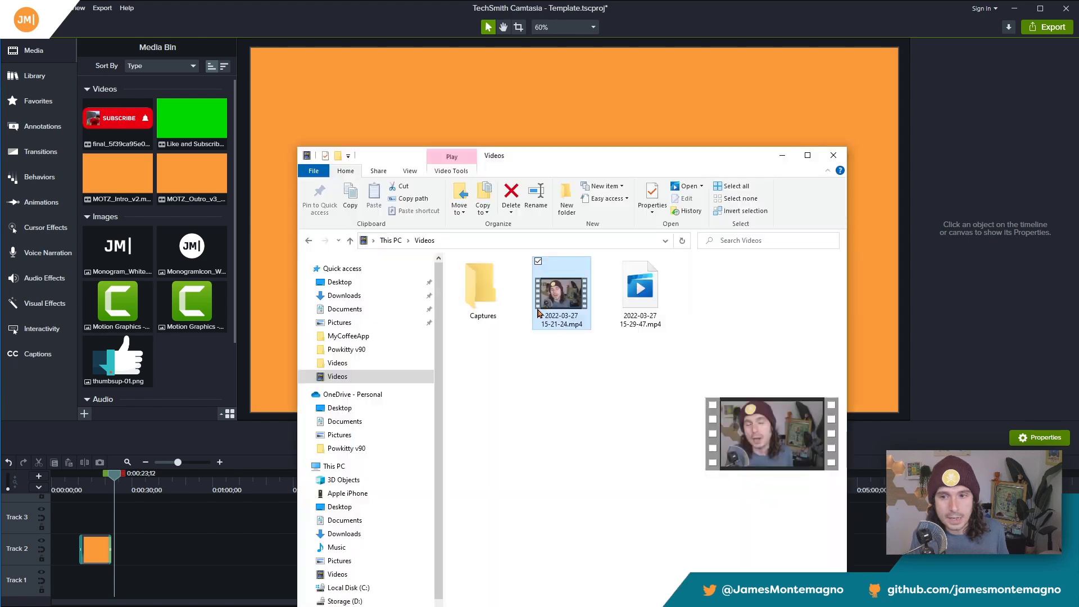
left_click_drag(559, 291, 184, 308)
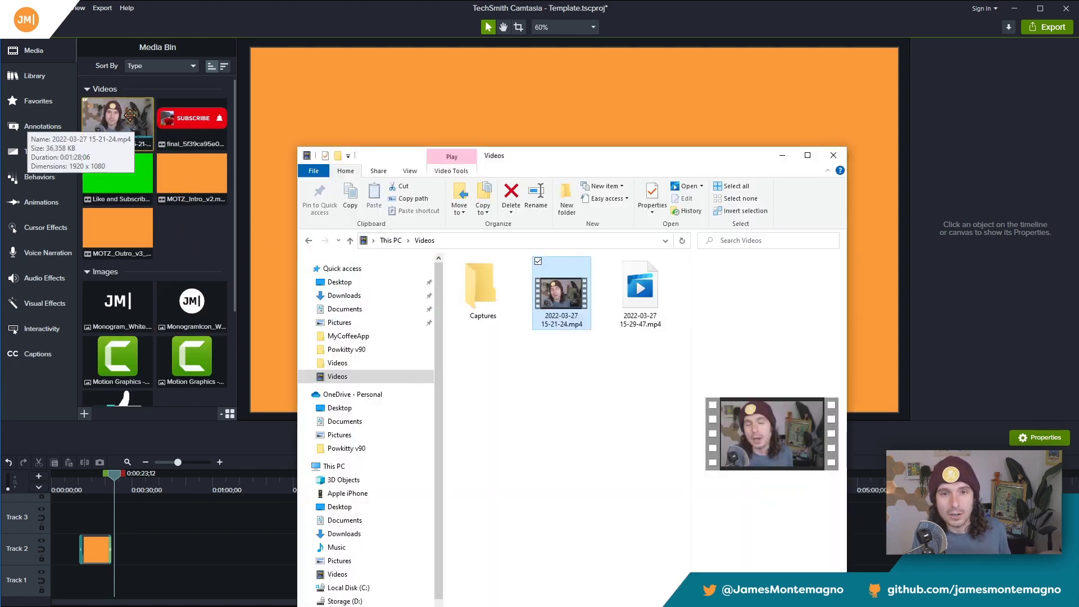
left_click(782, 155)
left_click_drag(123, 121, 69, 580)
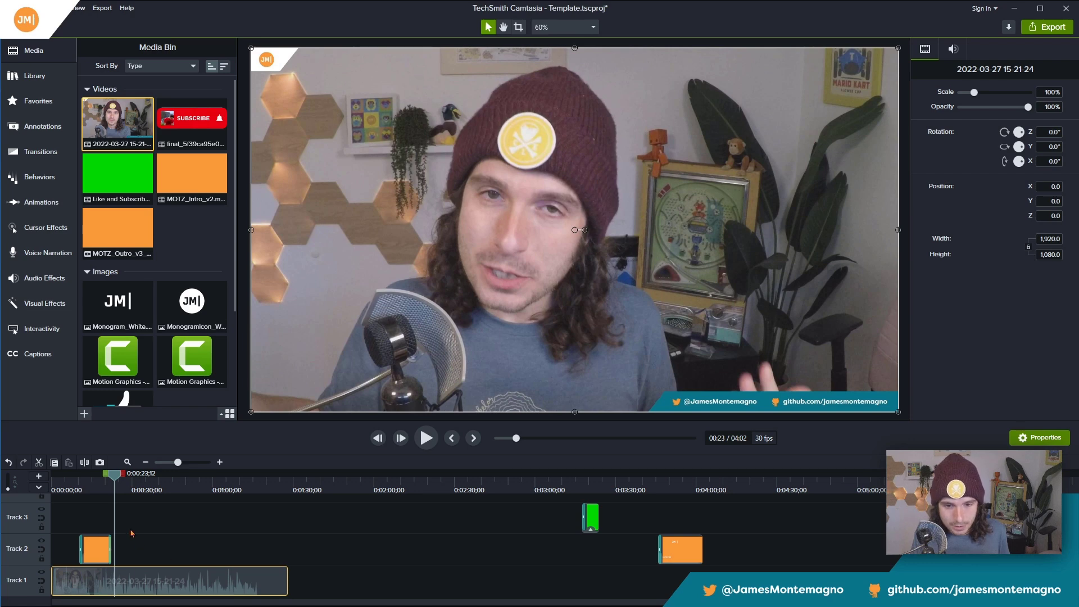
scroll(165, 545, "up", 2)
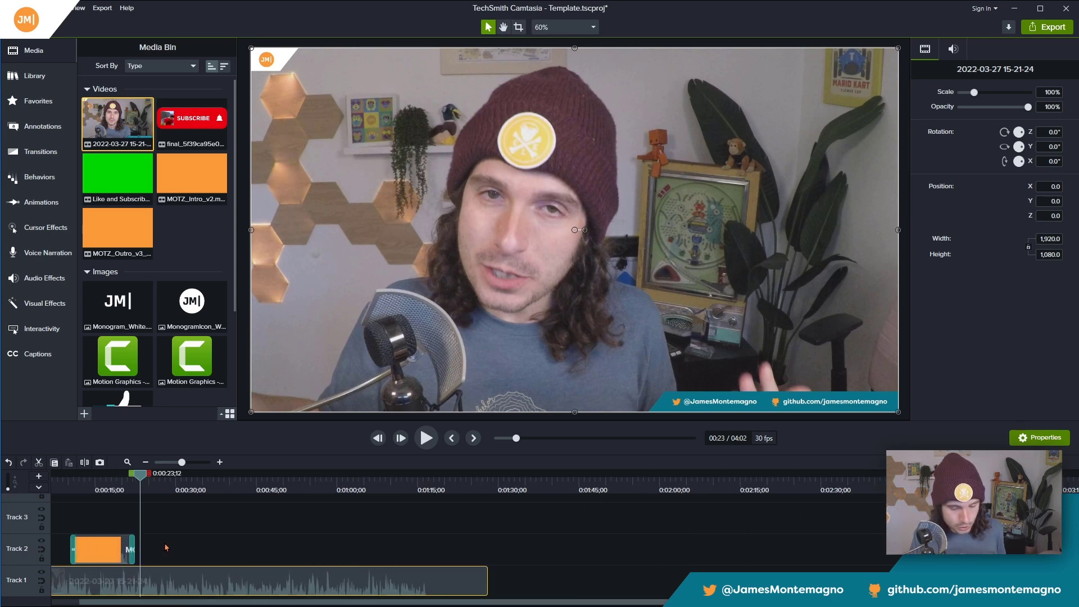
scroll(116, 576, "up", 1)
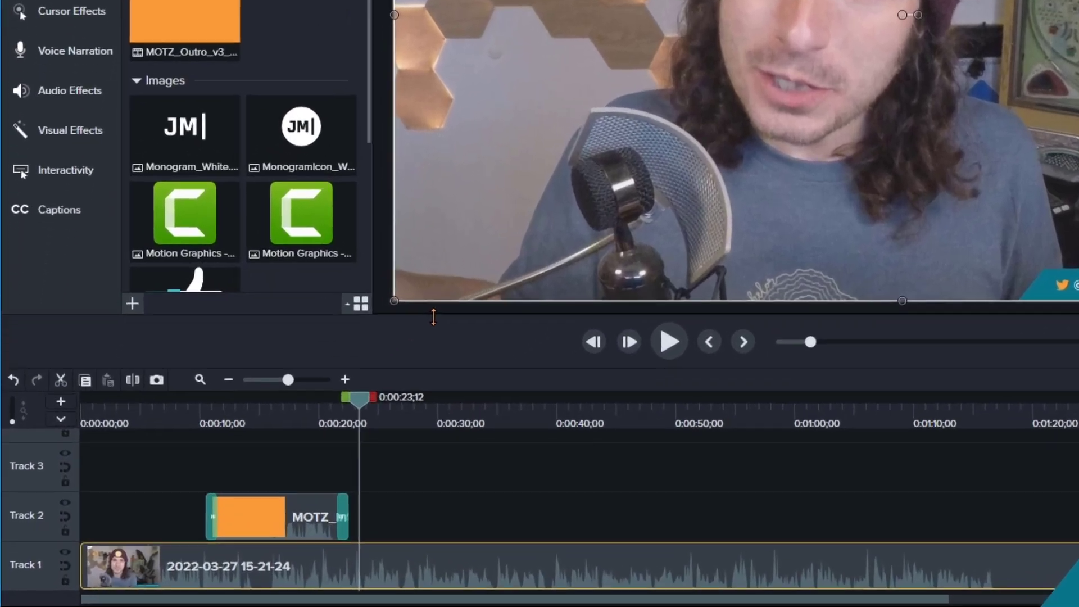
left_click_drag(267, 451, 267, 421)
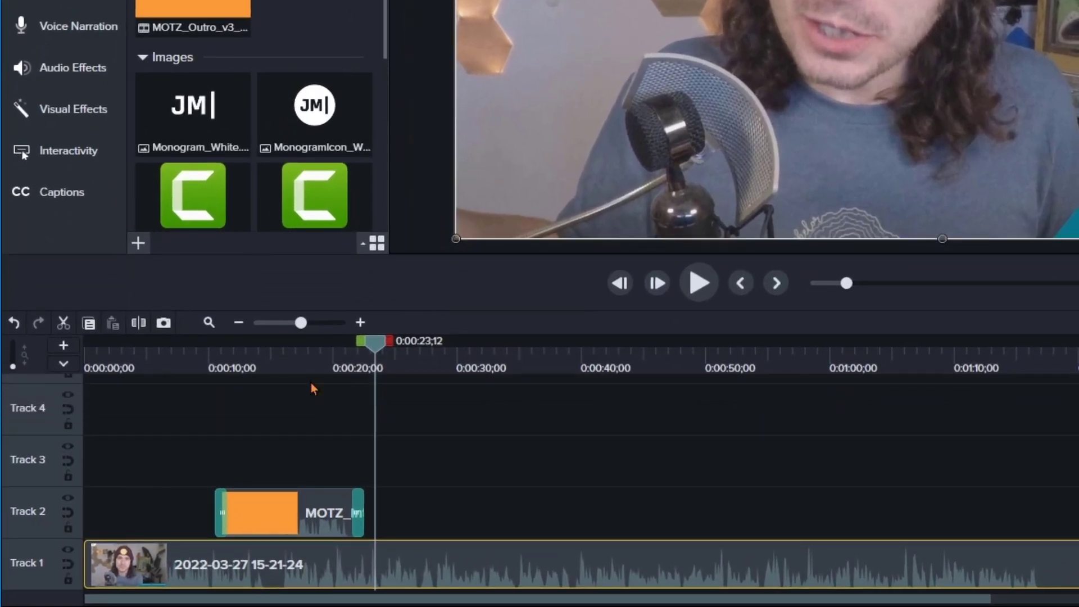
Step: Split the recording on Track 1 at 0:00:00;23, remove the opening piece and bring the remainder to the timeline start
left_click_drag(372, 351, 101, 417)
scroll(124, 507, "up", 1)
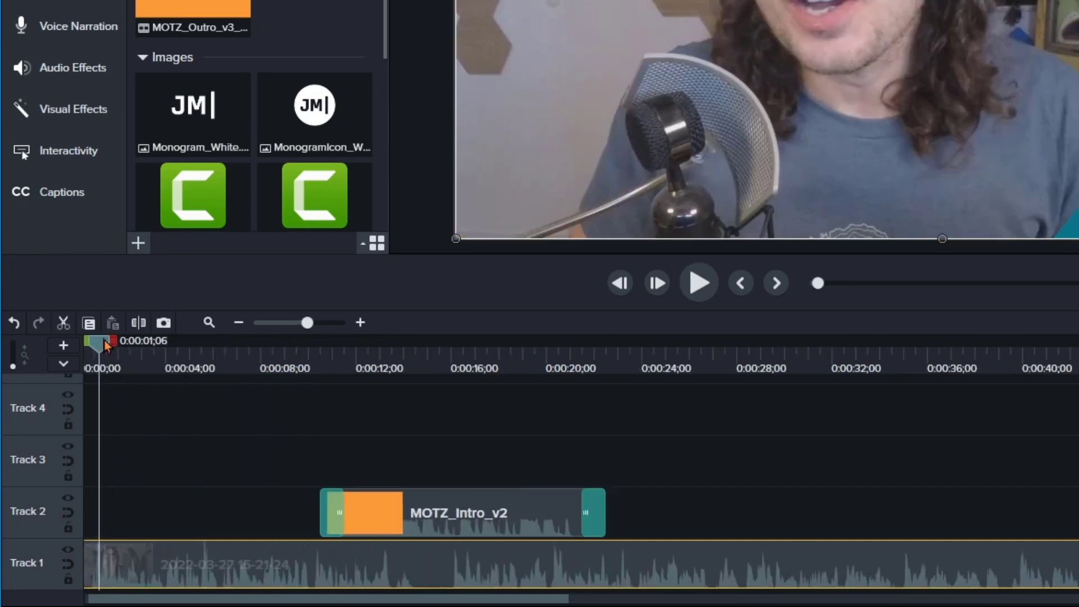
left_click_drag(107, 345, 91, 346)
left_click_drag(128, 597, 121, 598)
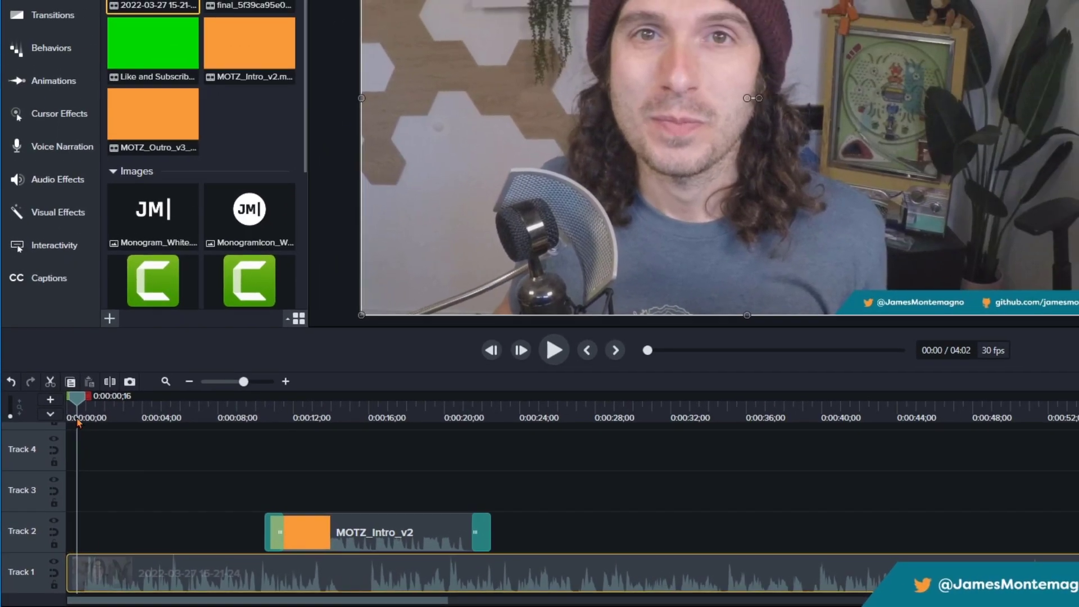
left_click(82, 421)
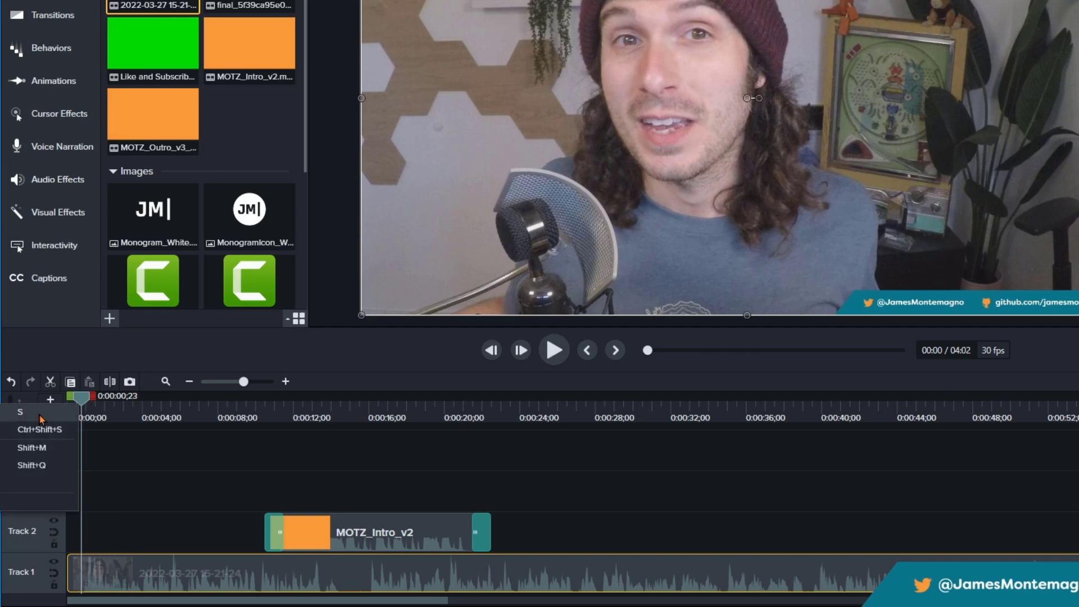
left_click(82, 578)
left_click(81, 579)
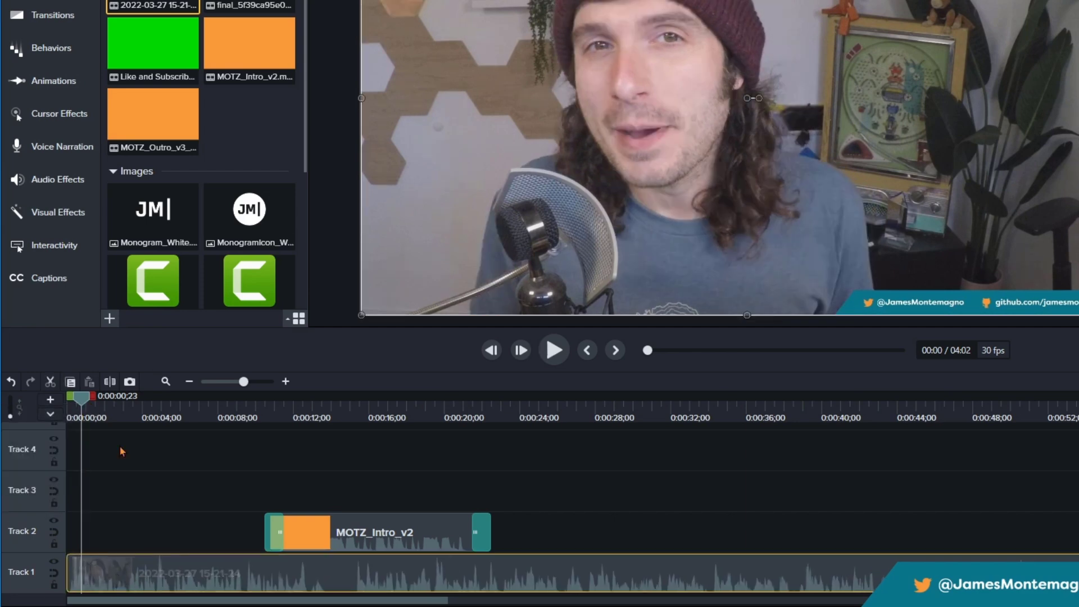
Step: Test a transition at the start of the recording on Track 1, settle on Fade and scrub past it
left_click(70, 22)
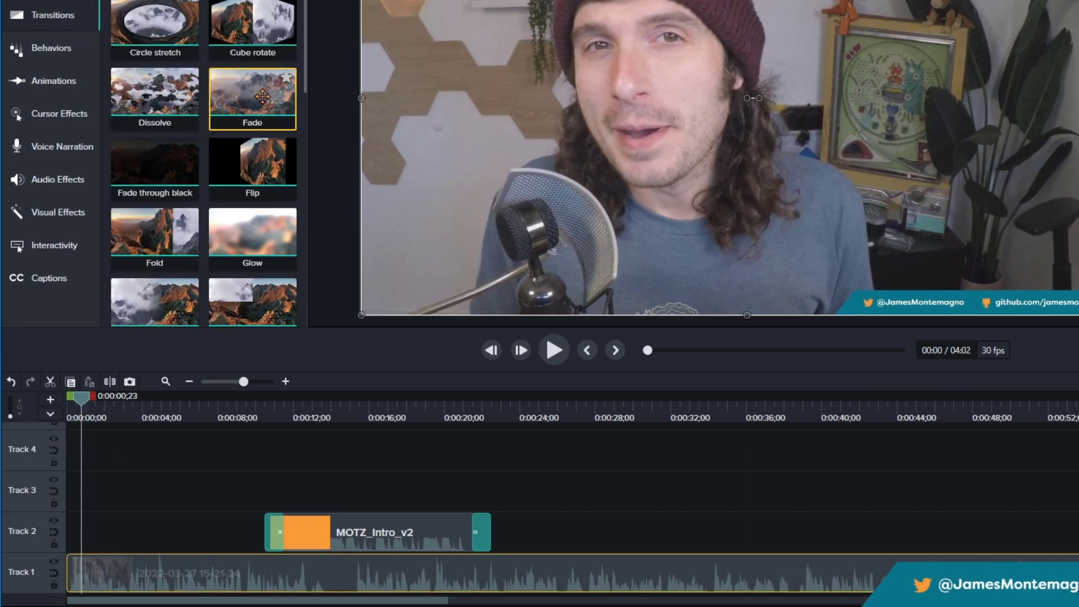
left_click_drag(262, 96, 80, 573)
mouse_move(87, 410)
left_mouse_down()
mouse_move(74, 402)
mouse_move(97, 412)
left_mouse_up()
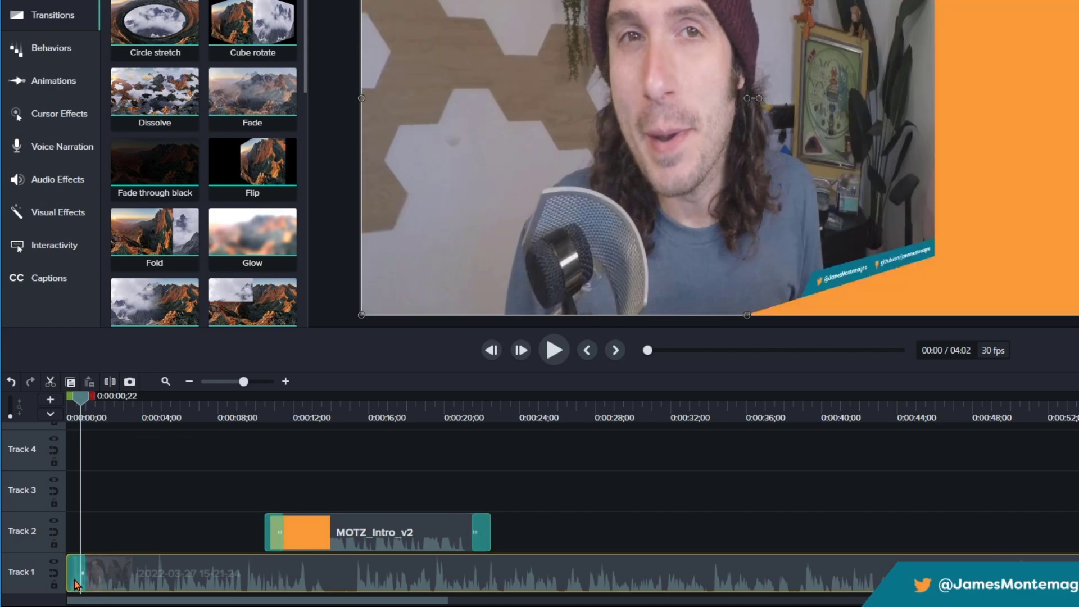
mouse_move(82, 404)
left_mouse_down()
mouse_move(72, 403)
mouse_move(84, 405)
left_mouse_up()
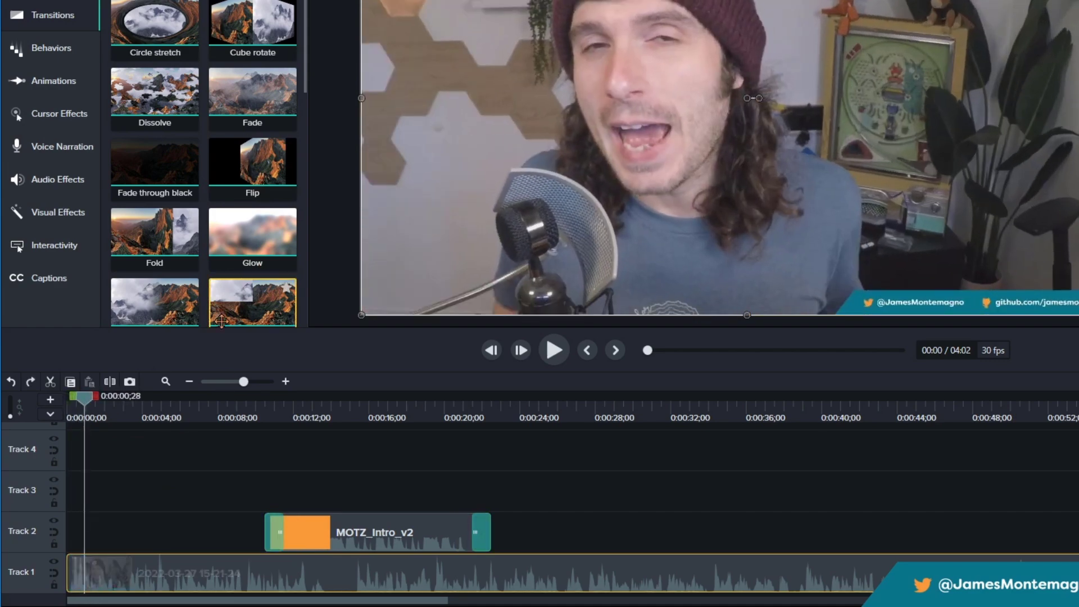
left_click_drag(253, 96, 79, 586)
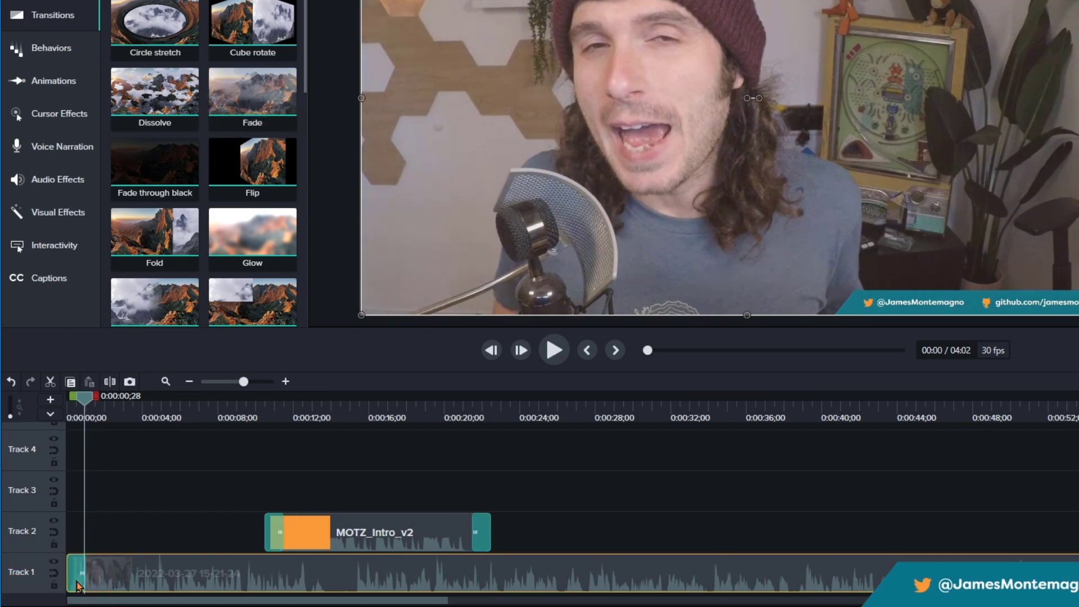
left_click_drag(96, 402, 96, 399)
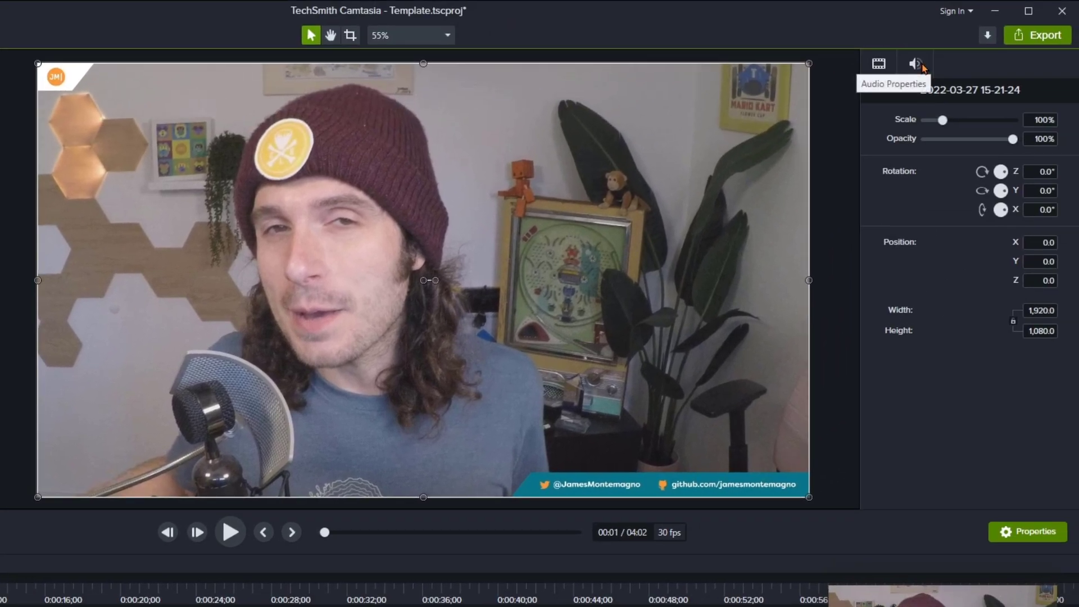
Step: Show the recording's audio properties, move the playhead to 0:00:14;19 and shift the MOTZ_Intro_v2 clip on Track 2 beyond it
left_click(916, 64)
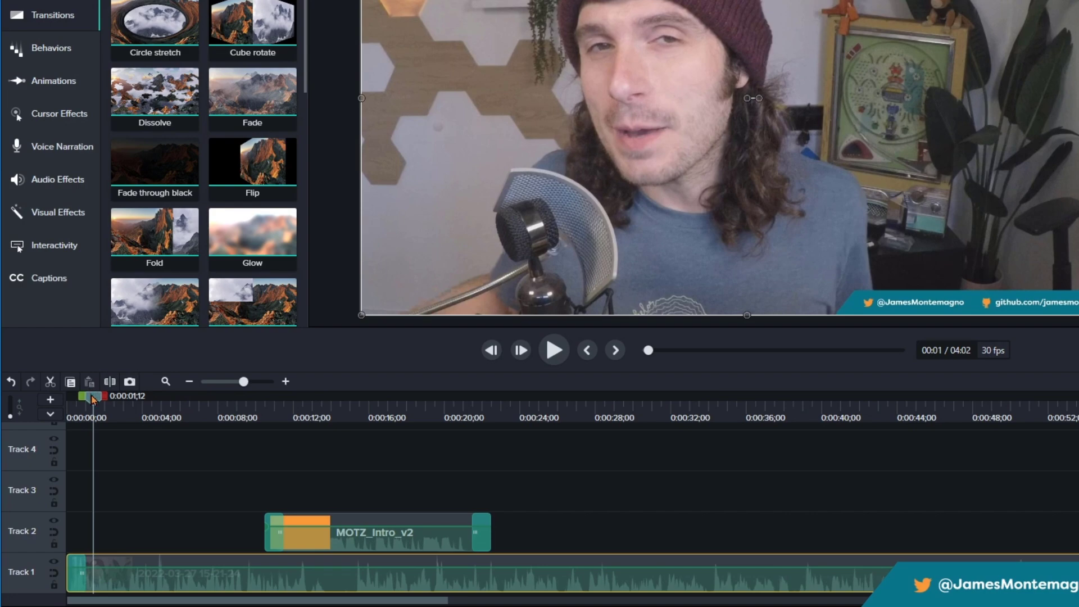
left_click_drag(94, 400, 345, 414)
left_click_drag(401, 528, 535, 523)
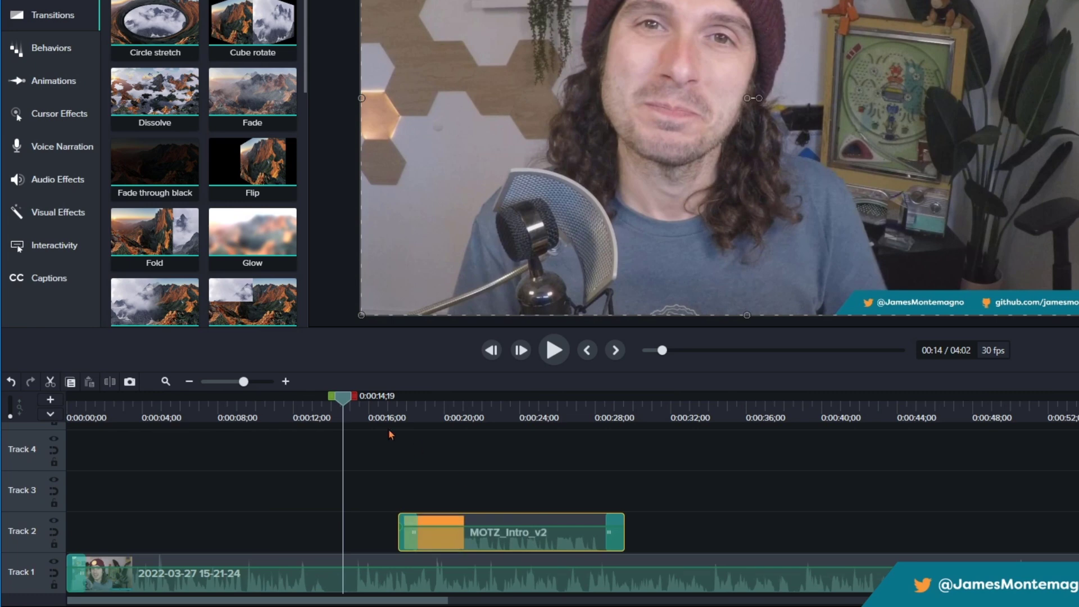
Step: Split only the recording on Track 1 at 0:00:14;19
right_click(342, 397)
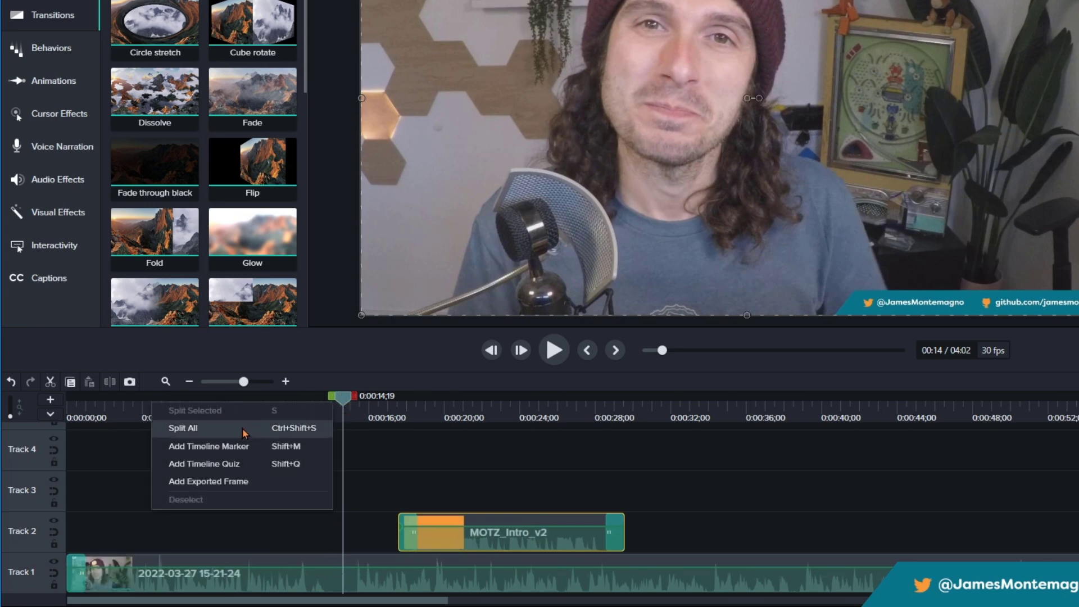
left_click(324, 591)
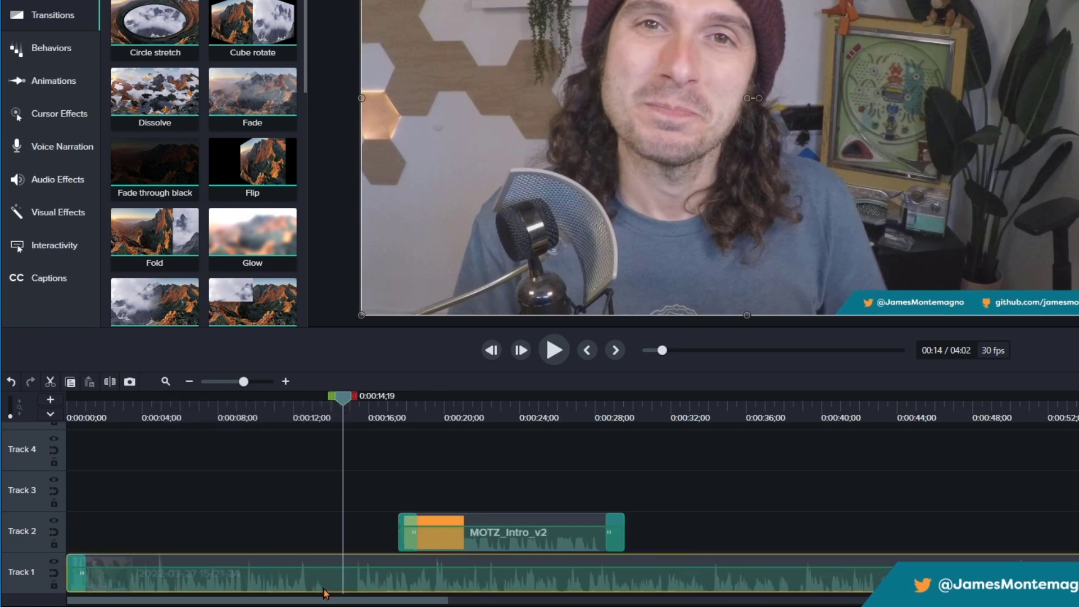
right_click(340, 403)
left_click(342, 414)
right_click(341, 414)
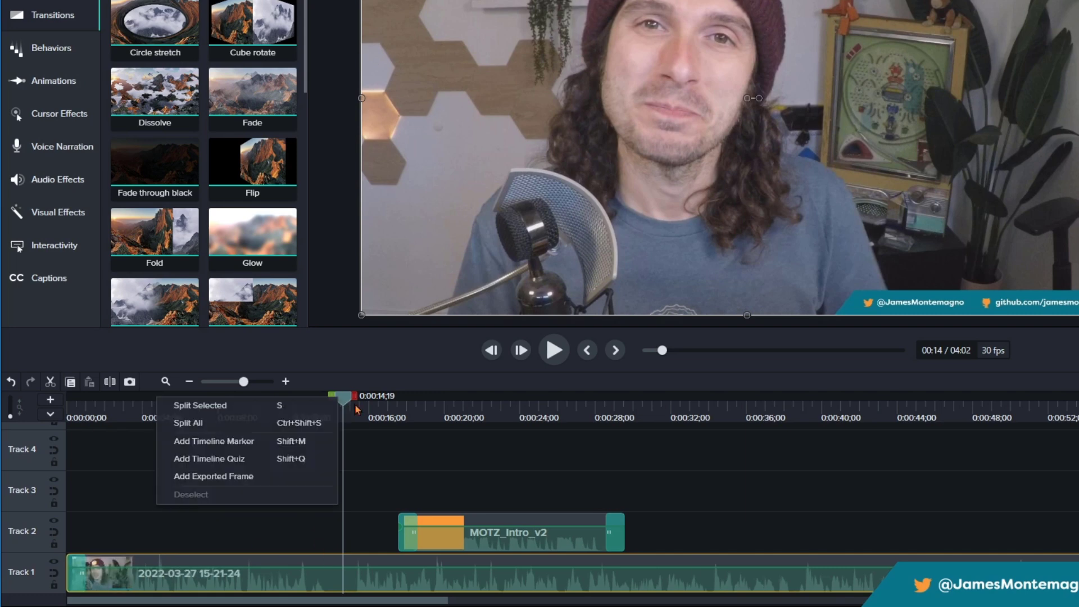
left_click(309, 407)
Step: Shift the recording's second part later and position MOTZ_Intro_v2 over the gap, overlapping the recording pieces on both sides
left_click_drag(419, 569, 534, 571)
left_click_drag(500, 531, 404, 528)
left_click_drag(527, 571, 569, 563)
Step: Move the playhead to the end of the MOTZ_Intro_v2 clip and deselect the clips on a wider timeline view
left_click_drag(337, 417, 540, 442)
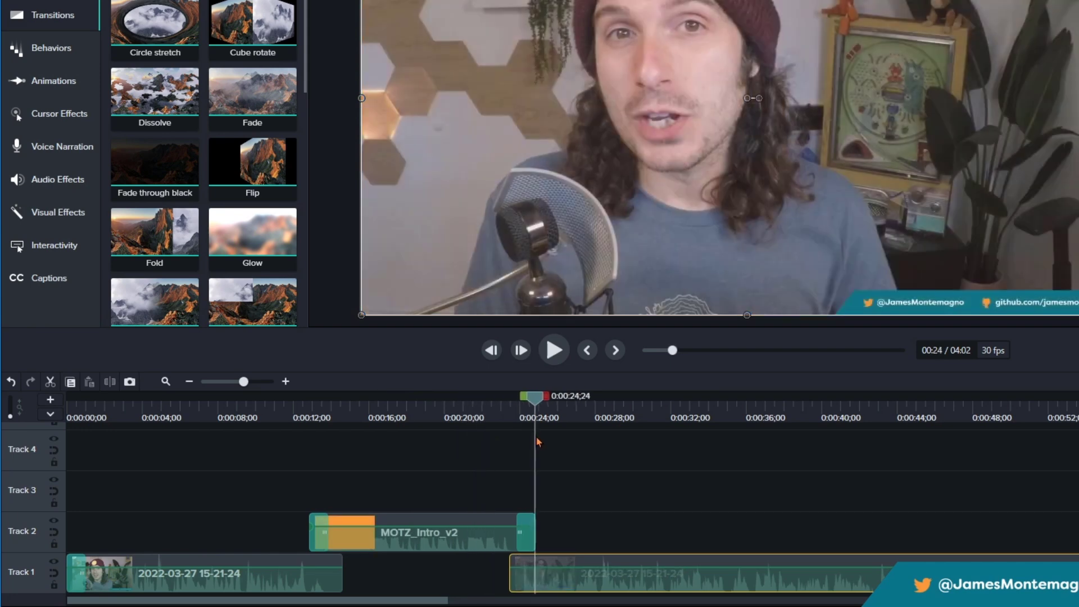
scroll(607, 517, "down", 3)
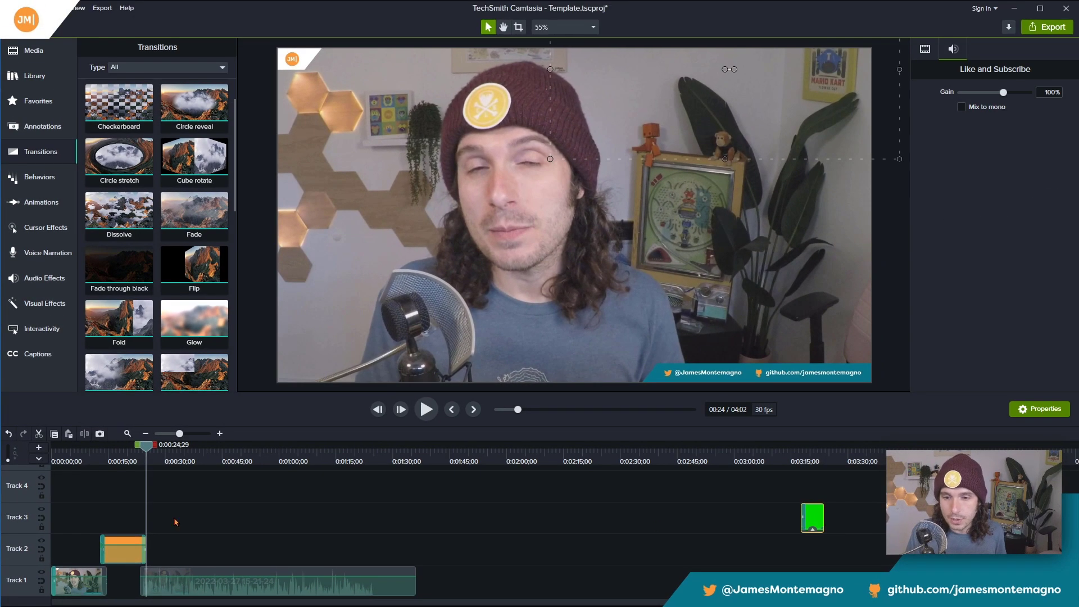
left_click(175, 522)
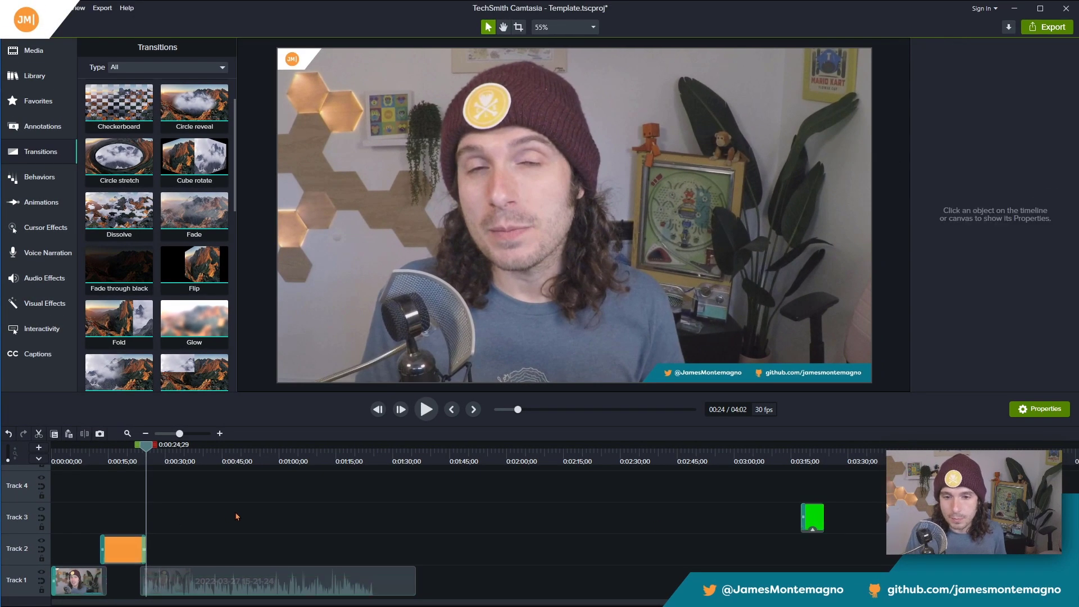
Step: Try the Like and Subscribe clip on Track 2 directly after the intro, view it at 0:00:27;28, and delete it
key("ctrl+v")
left_click_drag(152, 445, 156, 472)
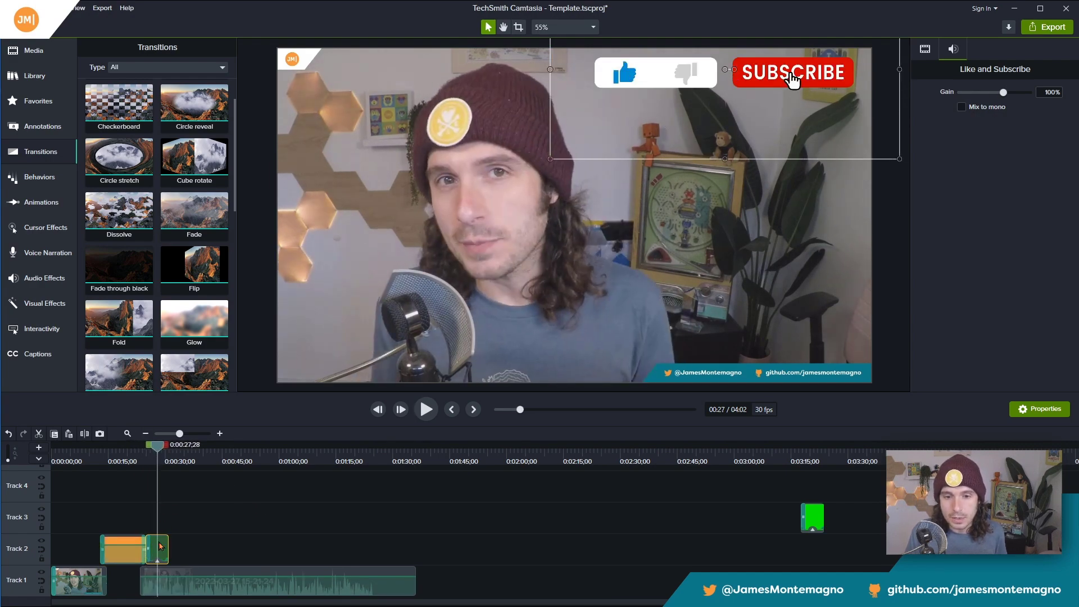
key("Delete")
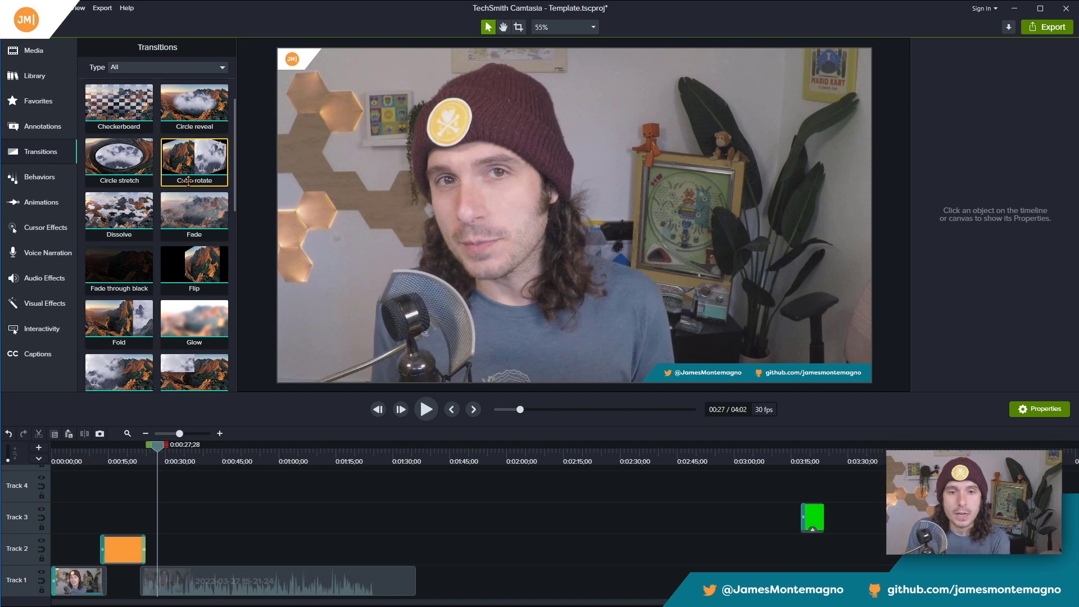
Step: Import Rec 03-27-22.trec from the Documents Camtasia folder into the project's media and put the folder window away
left_click(41, 198)
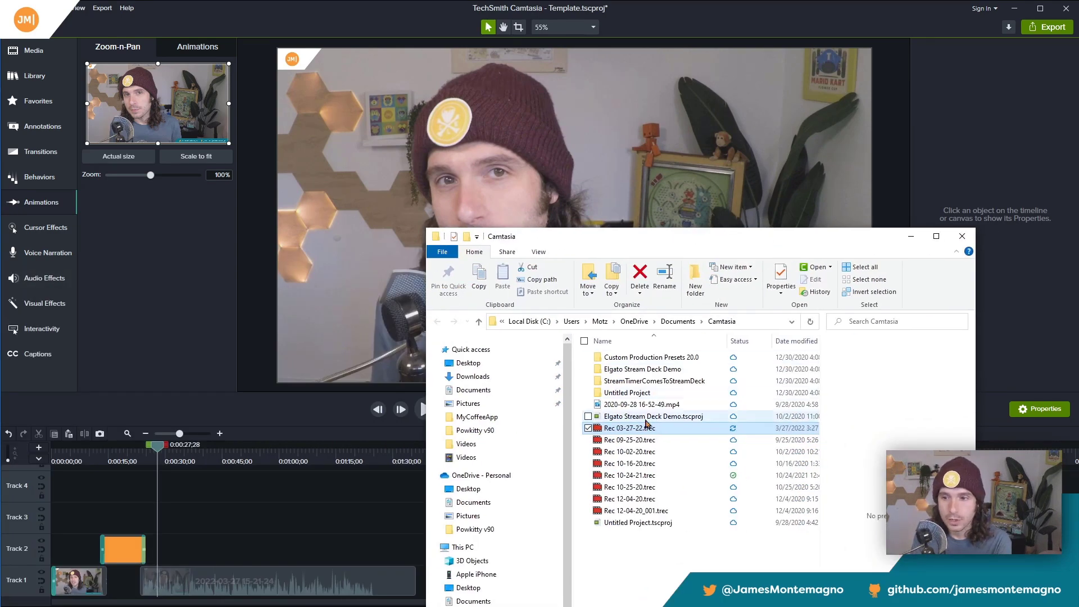
left_click(646, 430)
left_click_drag(646, 432, 160, 237)
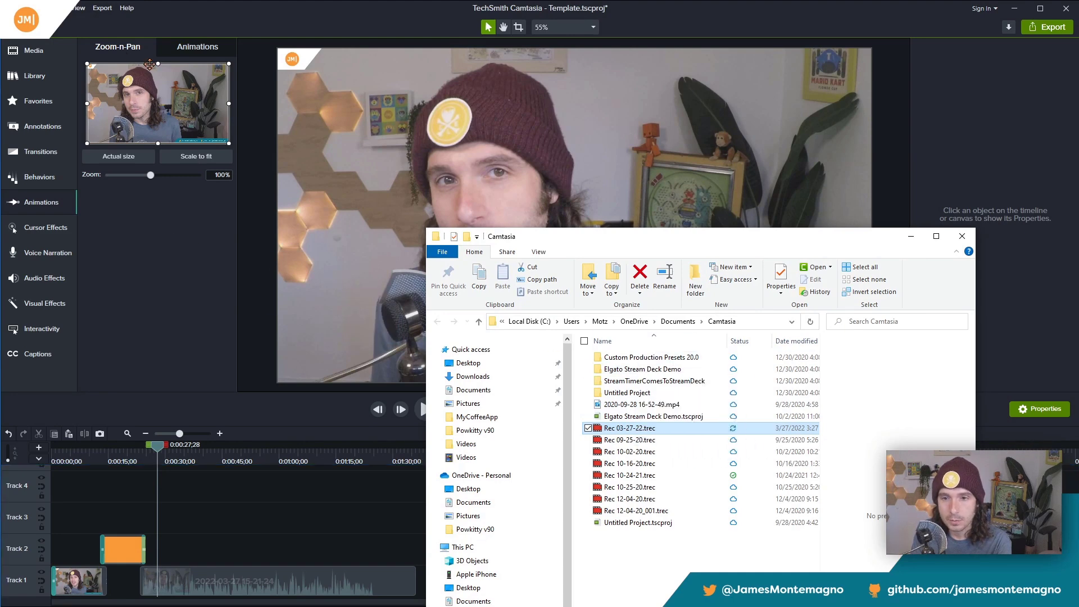
left_click(34, 50)
key("alt+Tab")
left_click_drag(646, 428, 126, 136)
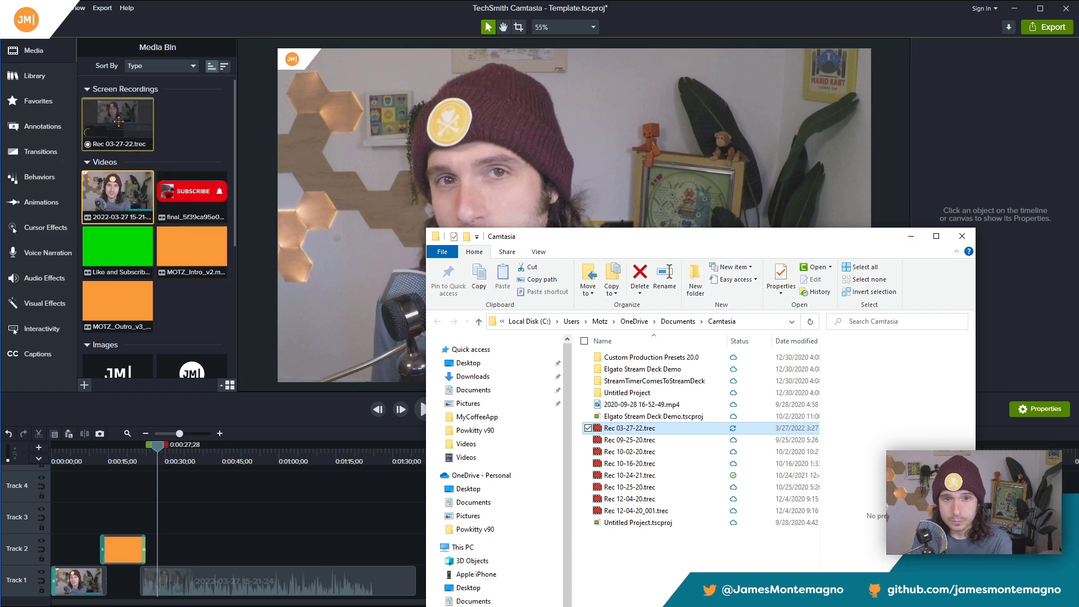
left_click(915, 236)
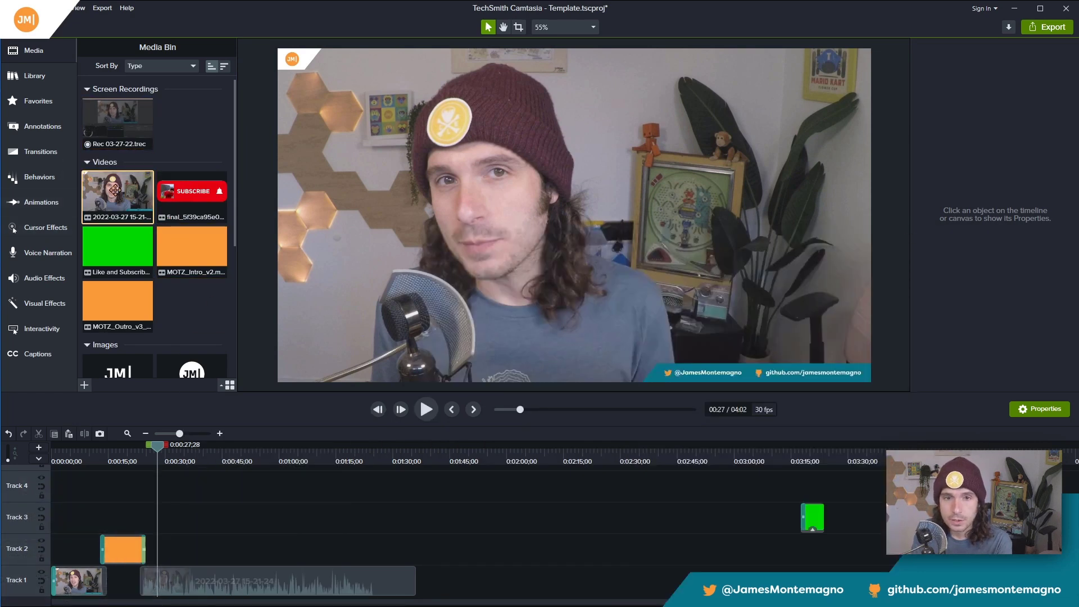
left_click_drag(119, 124, 420, 583)
mouse_move(371, 452)
left_mouse_down()
mouse_move(393, 461)
mouse_move(378, 445)
left_mouse_up()
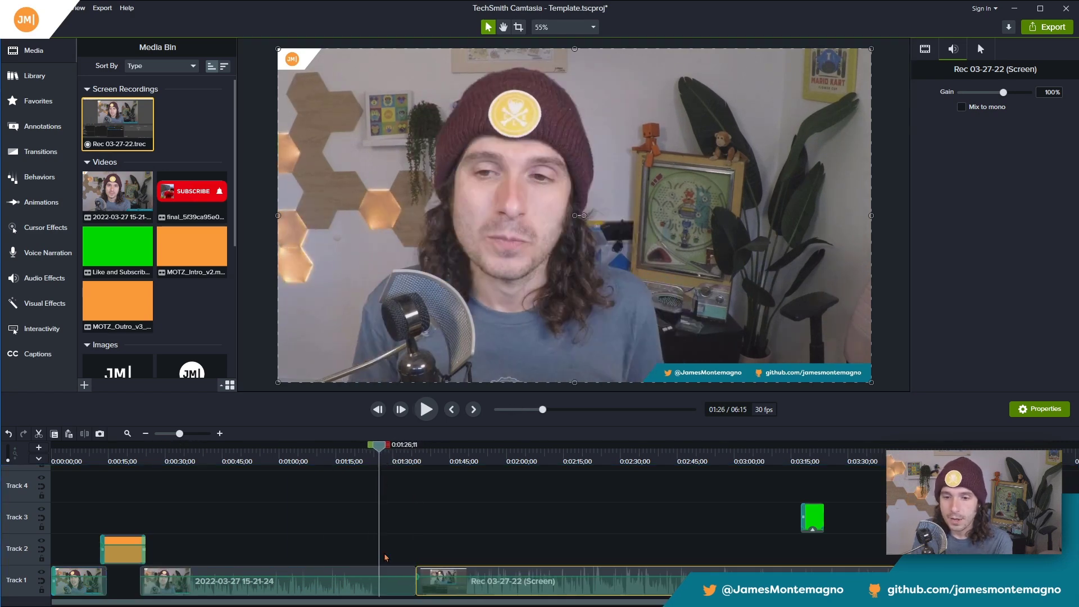
right_click(379, 446)
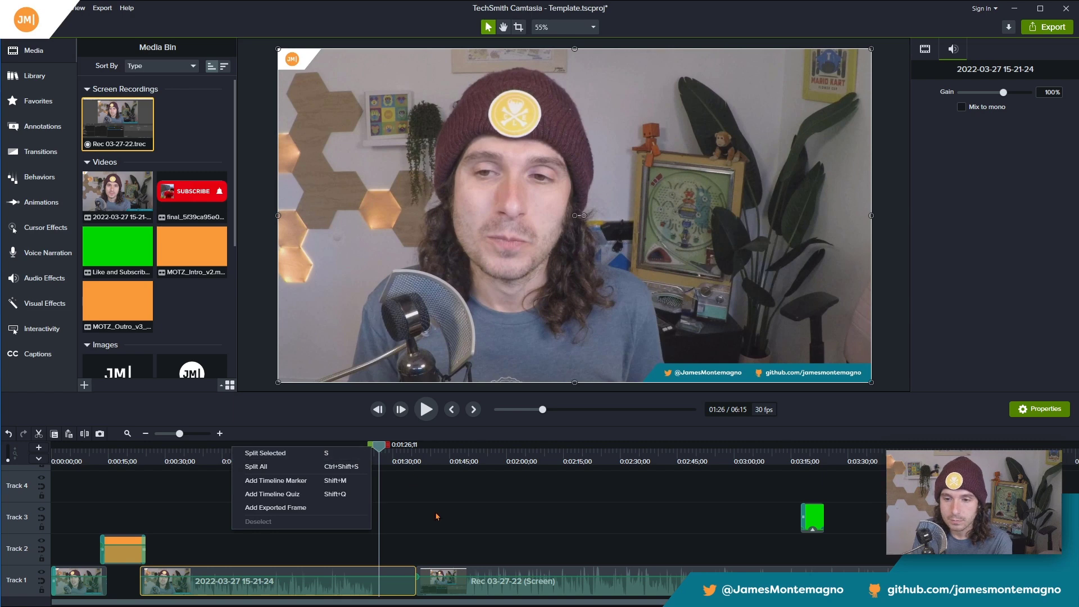
left_click(431, 544)
left_click(449, 570)
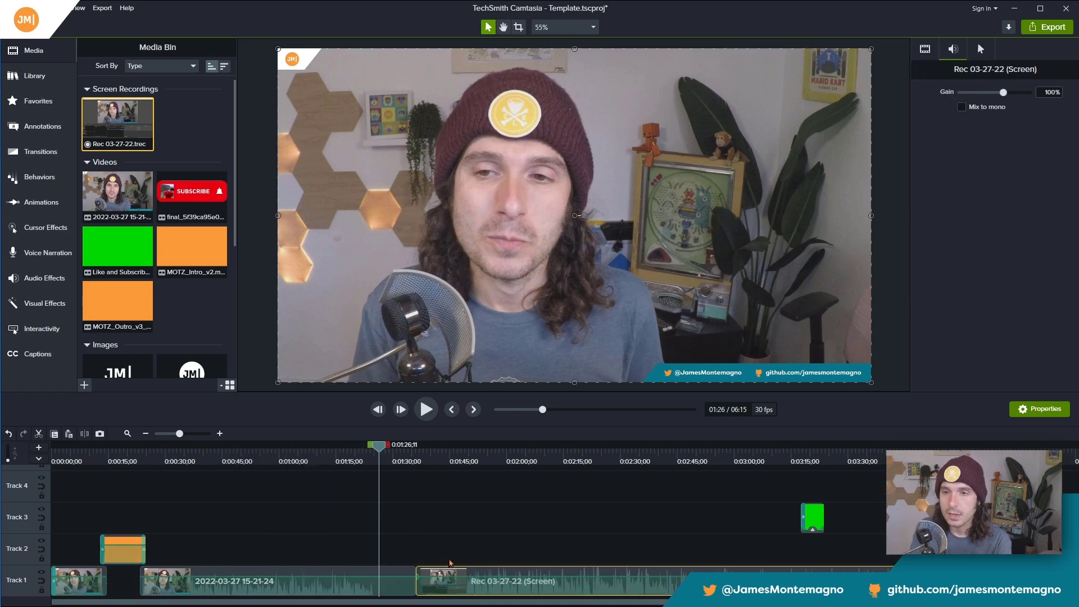
Step: Set the audio gain of the Rec 03-27-22 screen recording to 90% at 0:02:32;18 and show the available audio effects
left_click_drag(378, 447, 630, 462)
left_click_drag(1003, 93, 1001, 95)
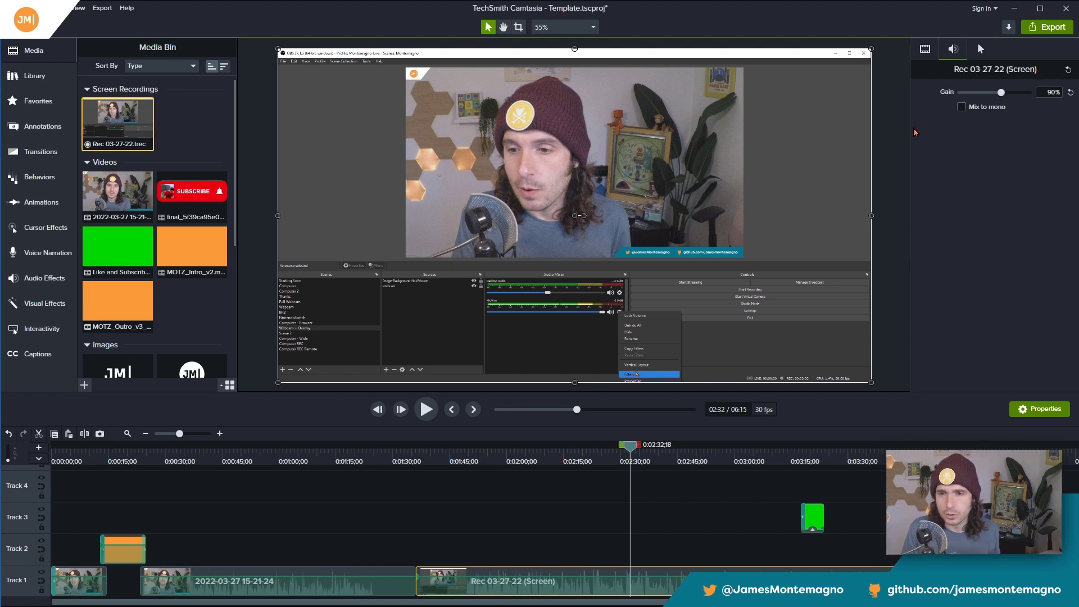
left_click(44, 278)
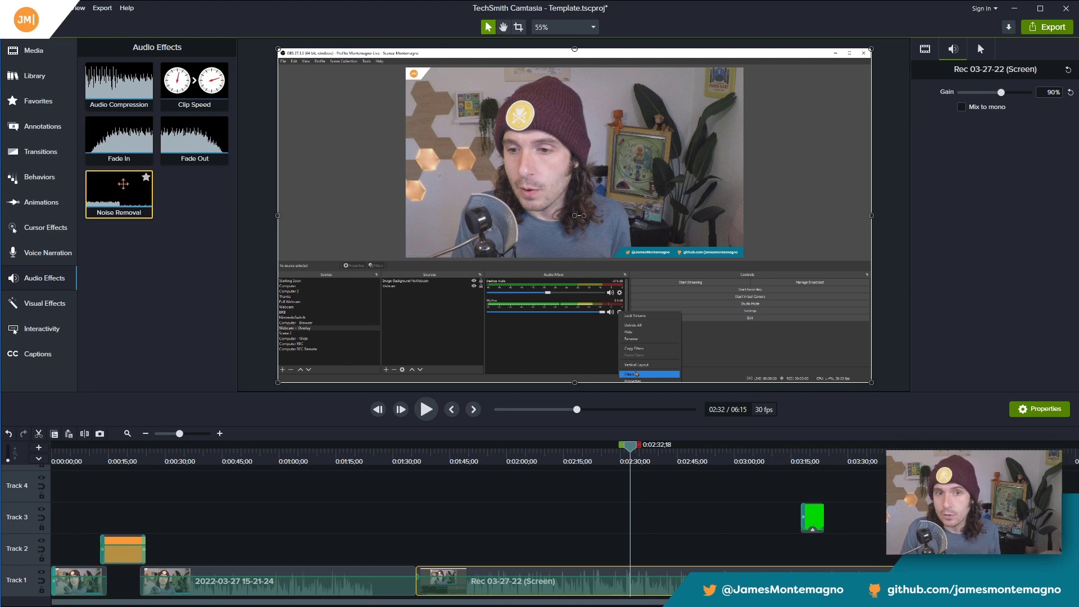
left_click_drag(121, 140, 168, 222)
Step: Add a 162% Zoom-n-Pan animation at 0:02:06;25, framing the lower-left area with the OBS scenes, sources and audio mixer
mouse_move(540, 462)
left_mouse_down()
mouse_move(499, 462)
mouse_move(544, 462)
mouse_move(531, 462)
mouse_move(538, 447)
left_mouse_up()
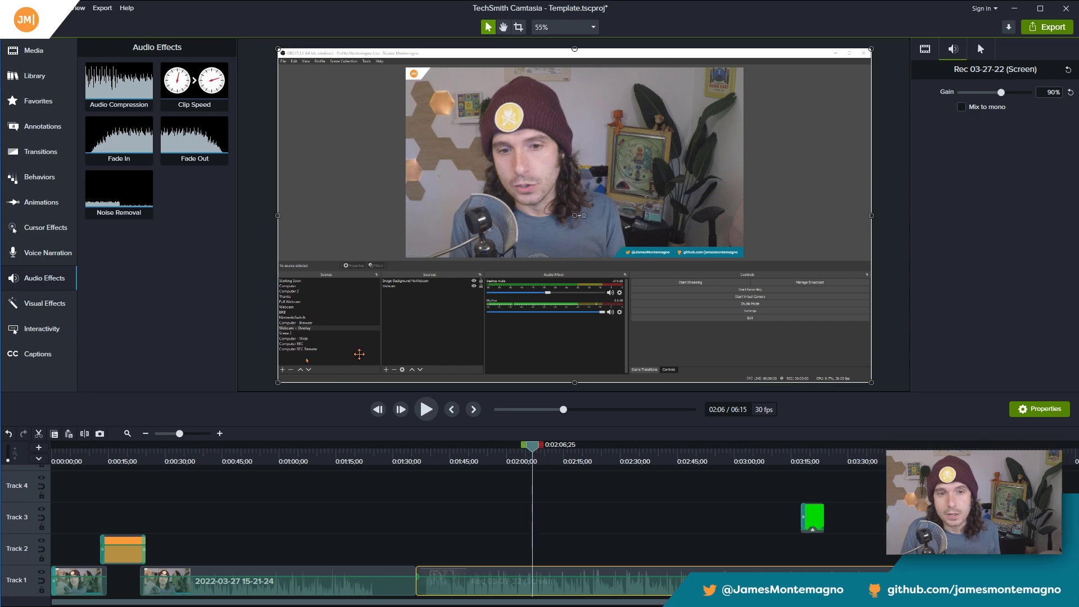
left_click(45, 200)
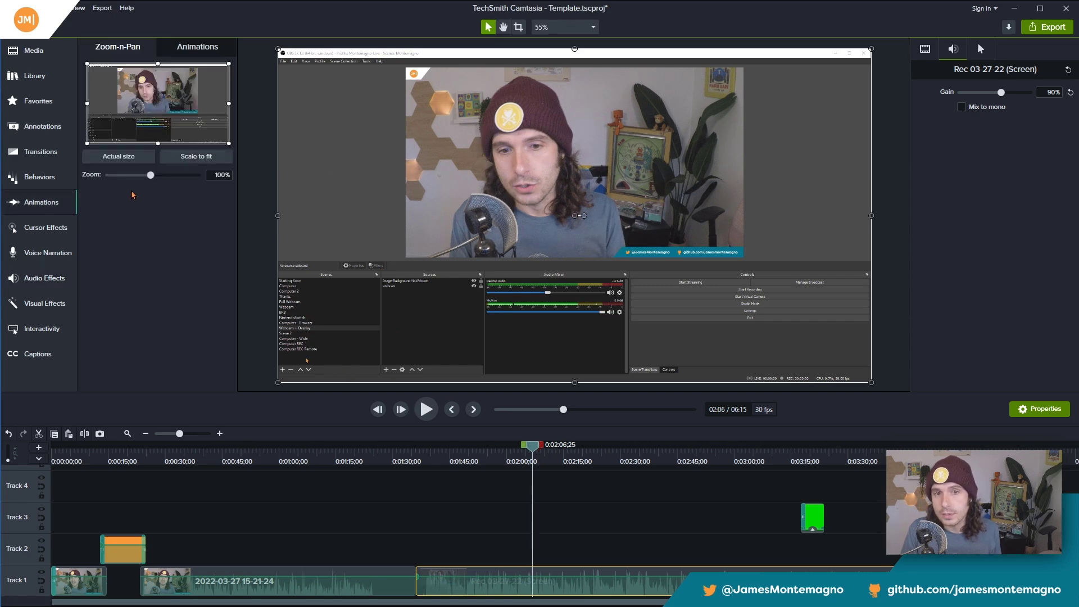
left_click_drag(151, 175, 180, 175)
left_click_drag(158, 105, 131, 122)
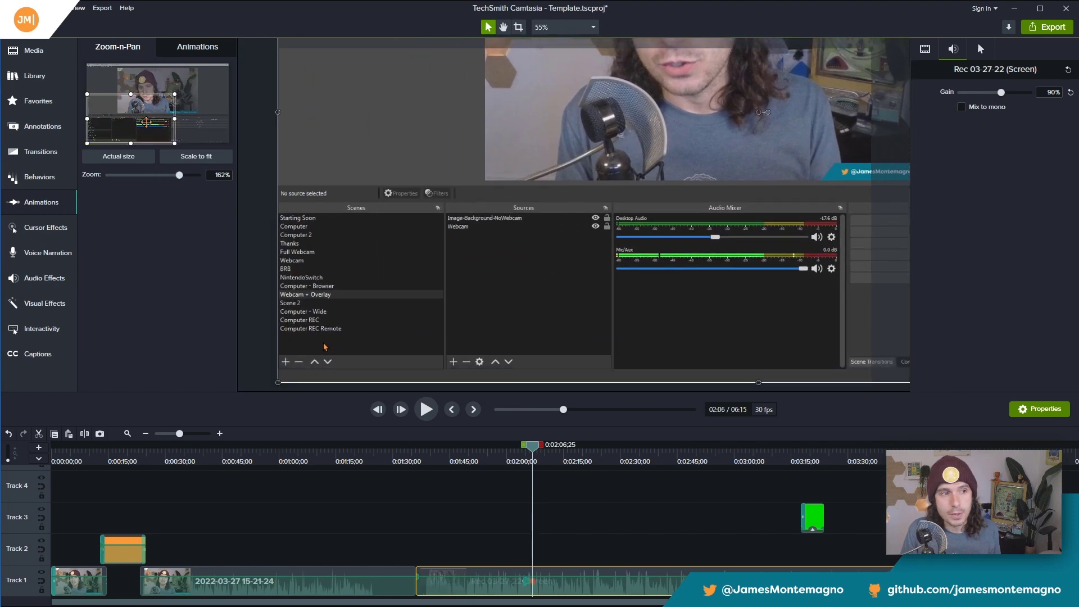
Step: Play the recording from 0:02:03;13 to 0:02:08;04 to preview the zoom-in animation
left_click_drag(536, 447, 519, 447)
left_click(569, 504)
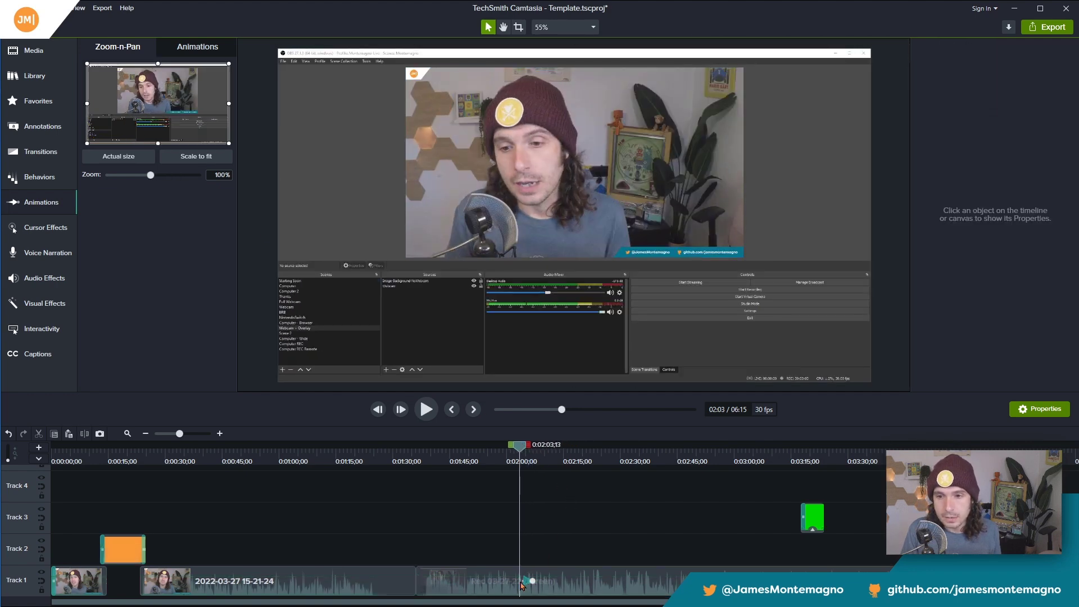
left_click(422, 410)
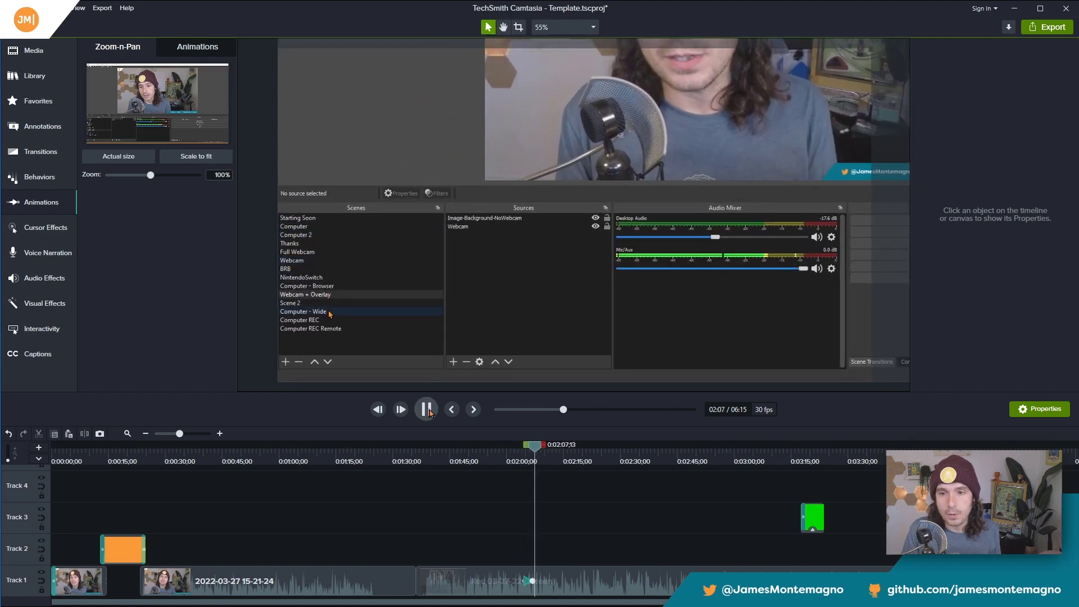
left_click(427, 410)
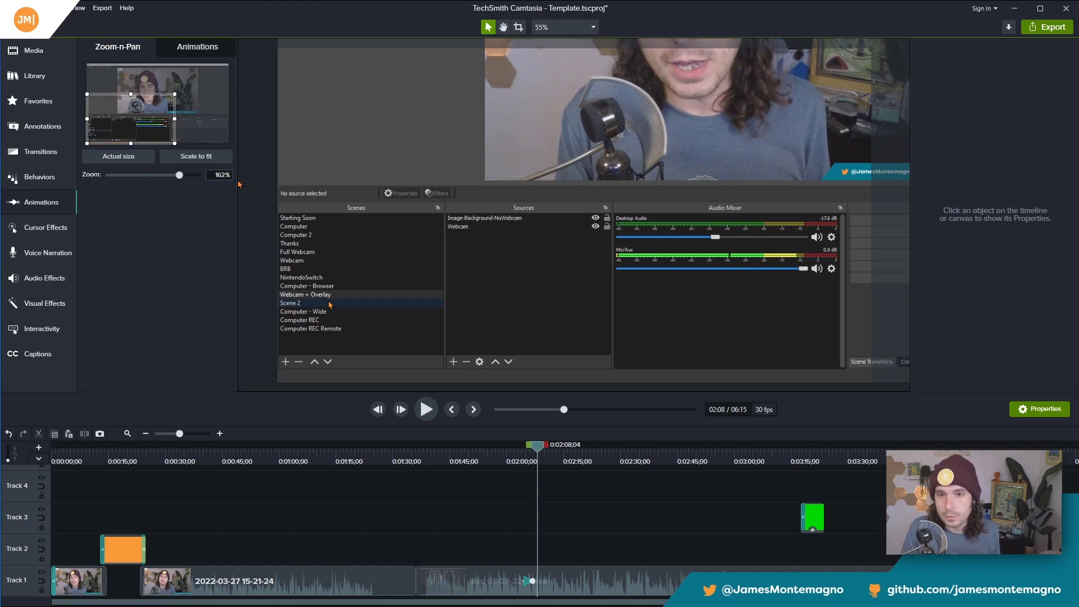
Step: Scale the recording back to fit at 0:02:08;04 and play the zoom-out animation
left_click(207, 159)
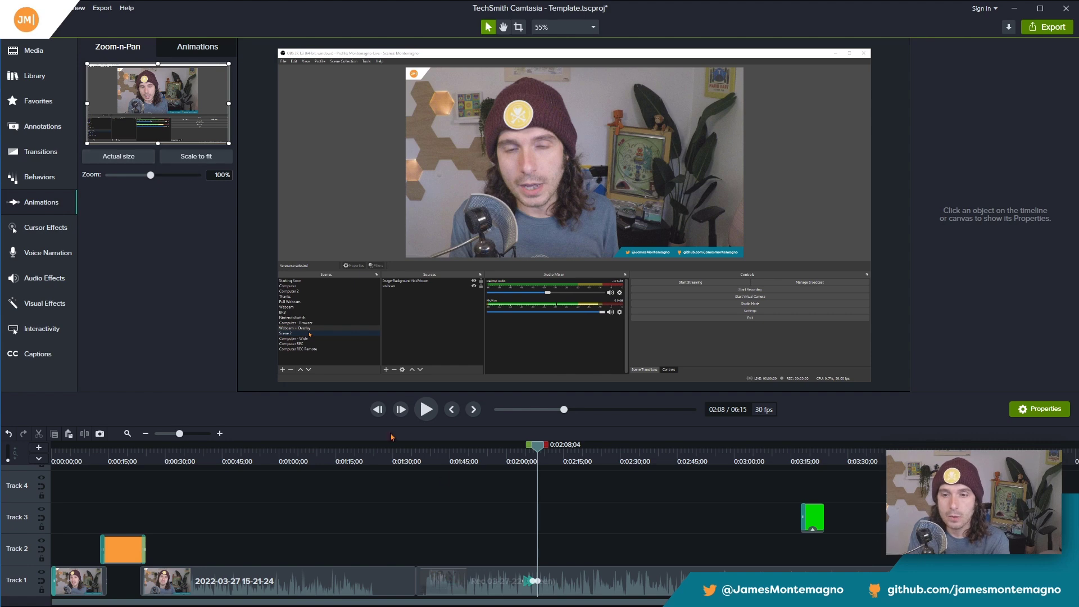
left_click(426, 401)
left_click(428, 400)
left_click(427, 408)
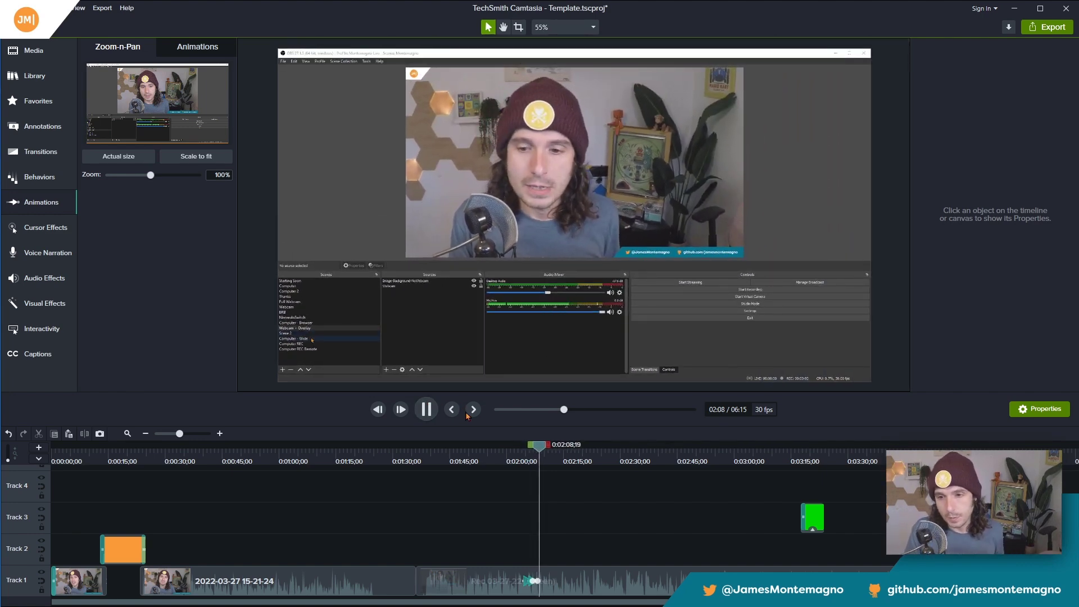
key("space")
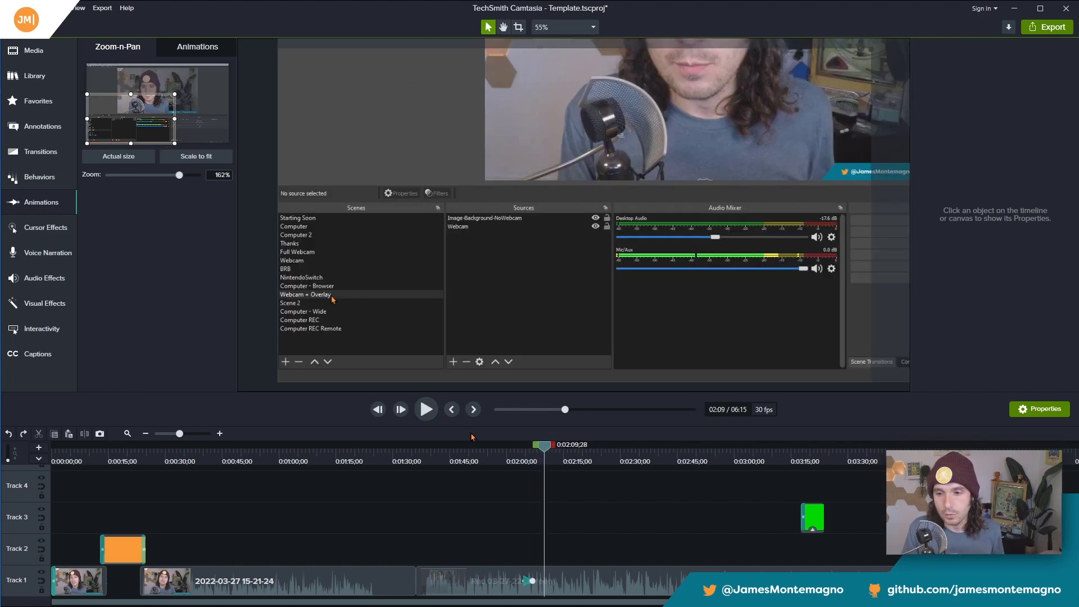
Step: Remove the zoom animations from the Rec 03-27-22 recording on Track 1
left_click_drag(529, 579, 584, 587)
left_click(584, 586)
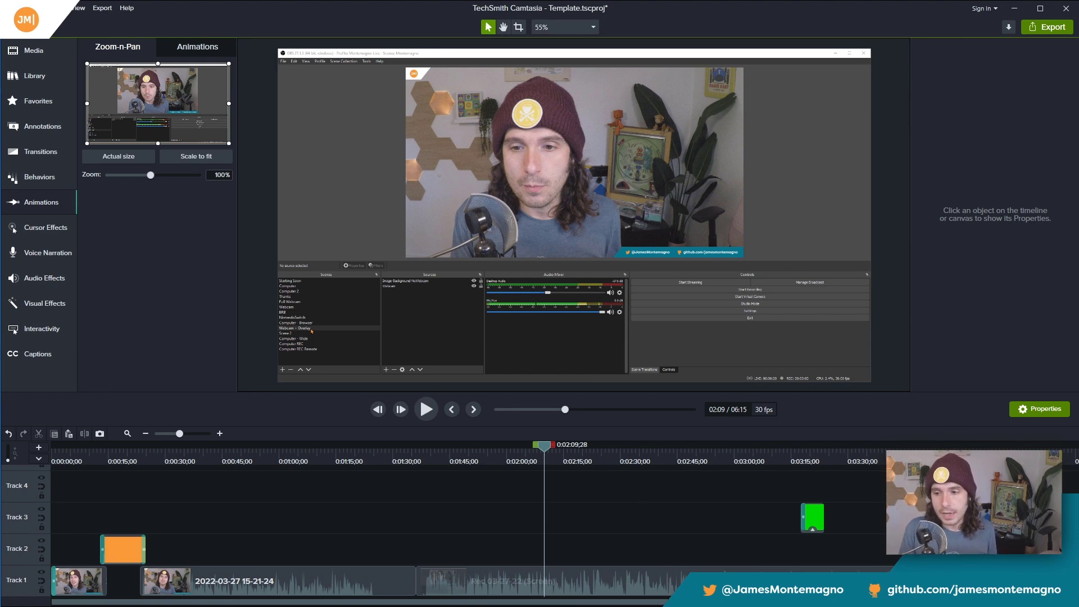
Step: Paste a copy of the Like and Subscribe clip onto Track 2 at 0:04:27;12
scroll(565, 522, "right", 10)
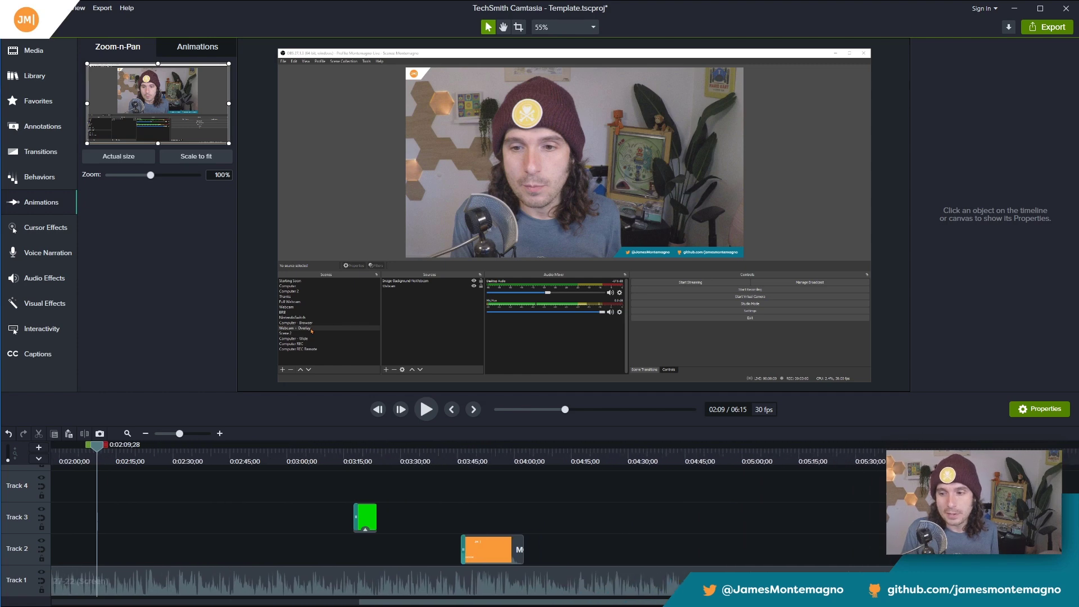
scroll(424, 514, "down", 2)
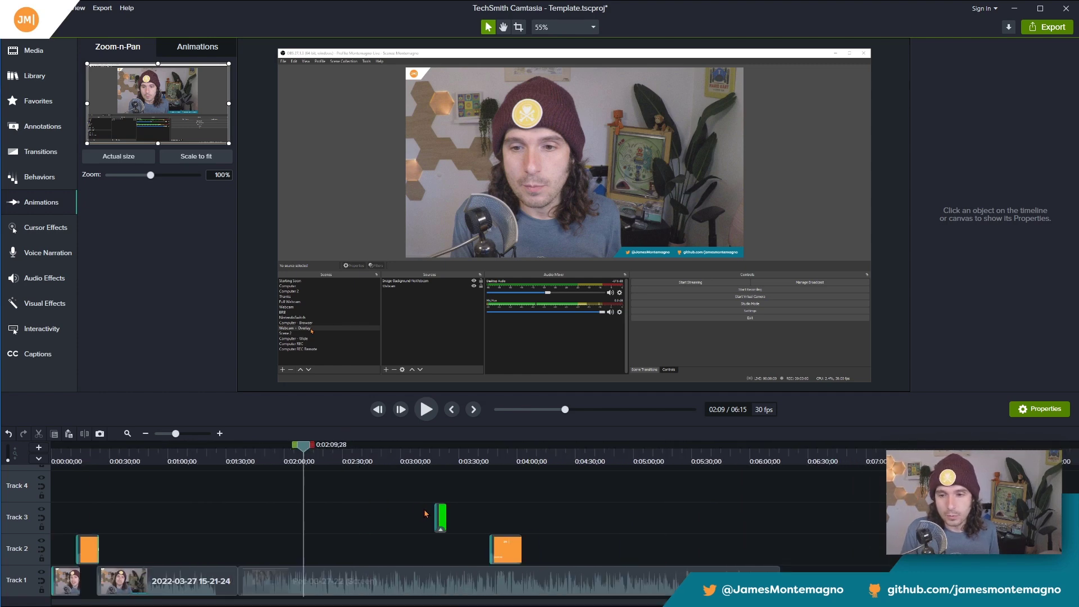
left_click(440, 517)
left_click(534, 487)
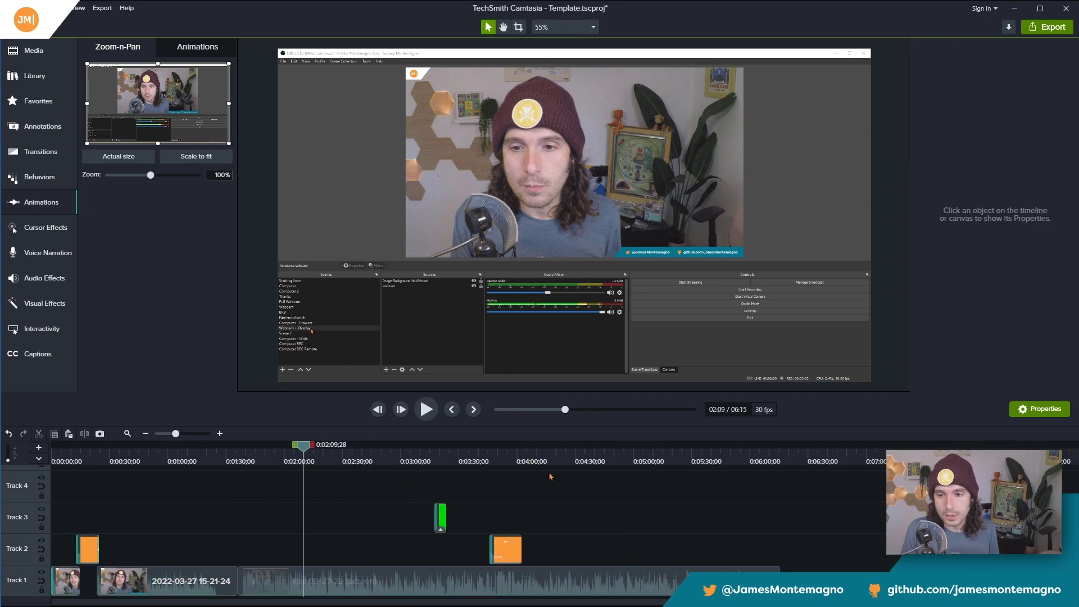
left_click(575, 454)
key("ctrl+v")
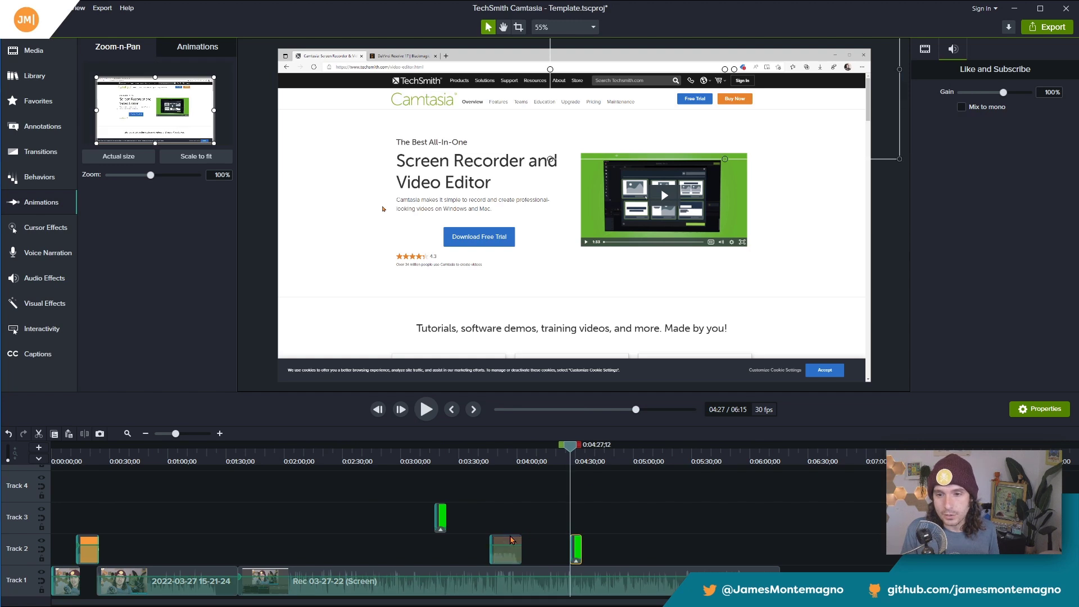
Step: Move the MOTZ_Outro_v3_Text clip on Track 2 so it overlaps the end of the recording, and save the project
left_click_drag(495, 556, 783, 557)
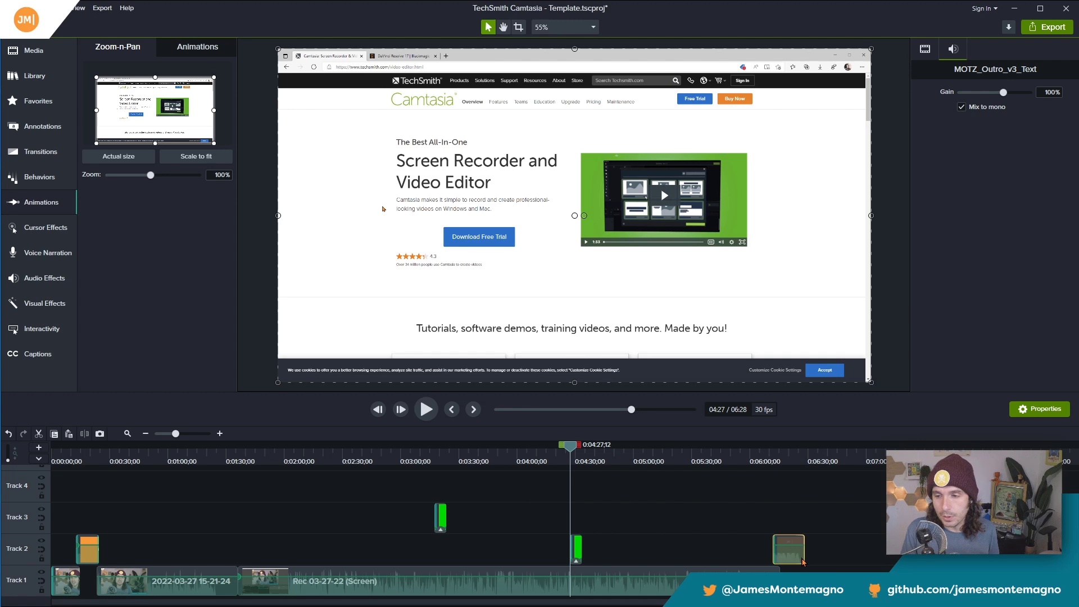
scroll(802, 561, "up", 2)
scroll(438, 522, "right", 5)
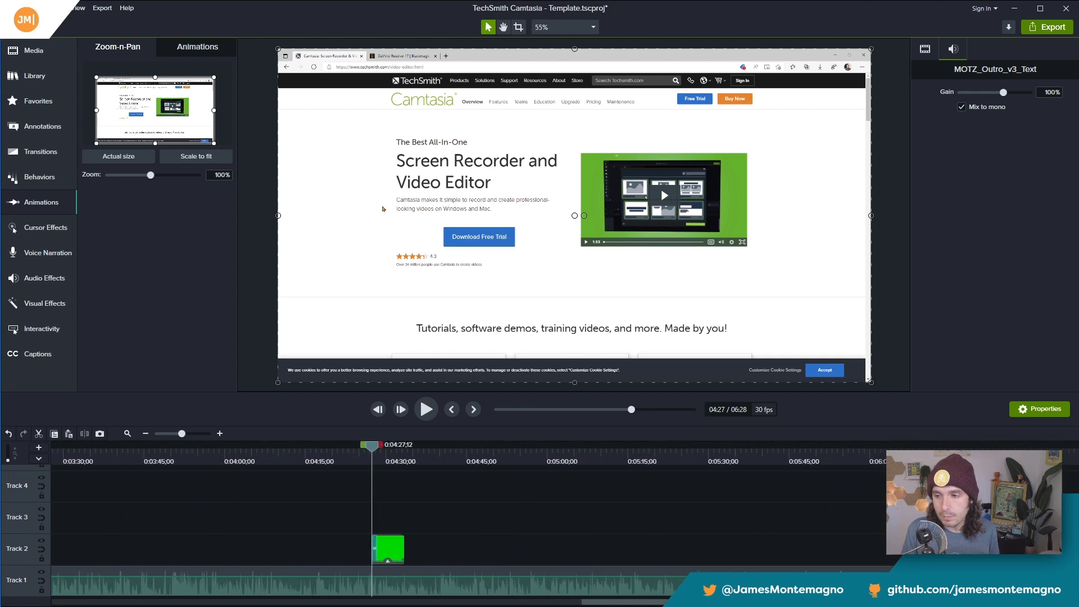
key("Escape")
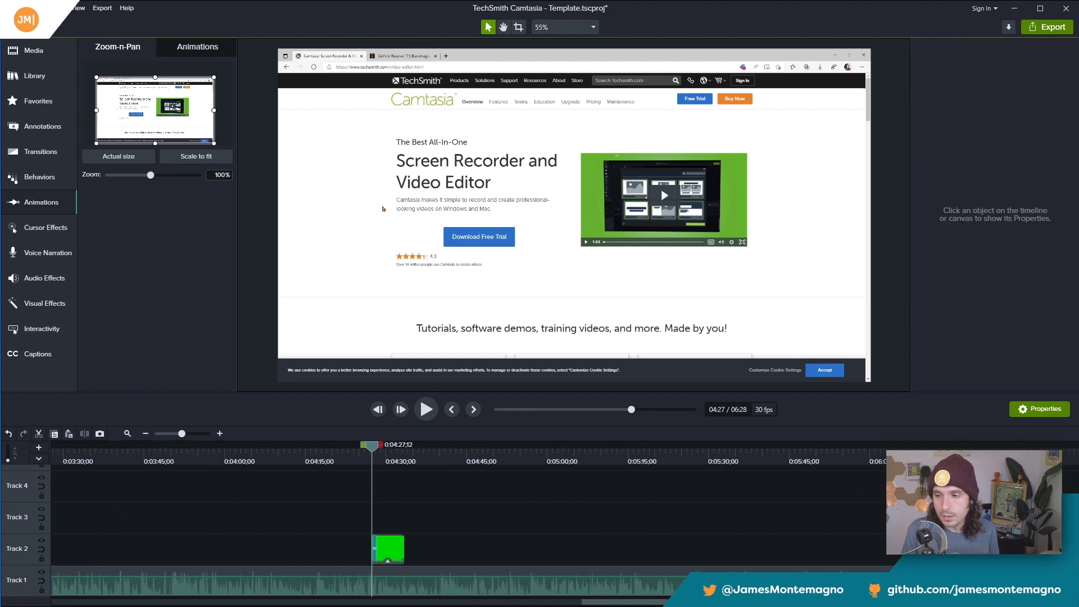
key("ctrl+s")
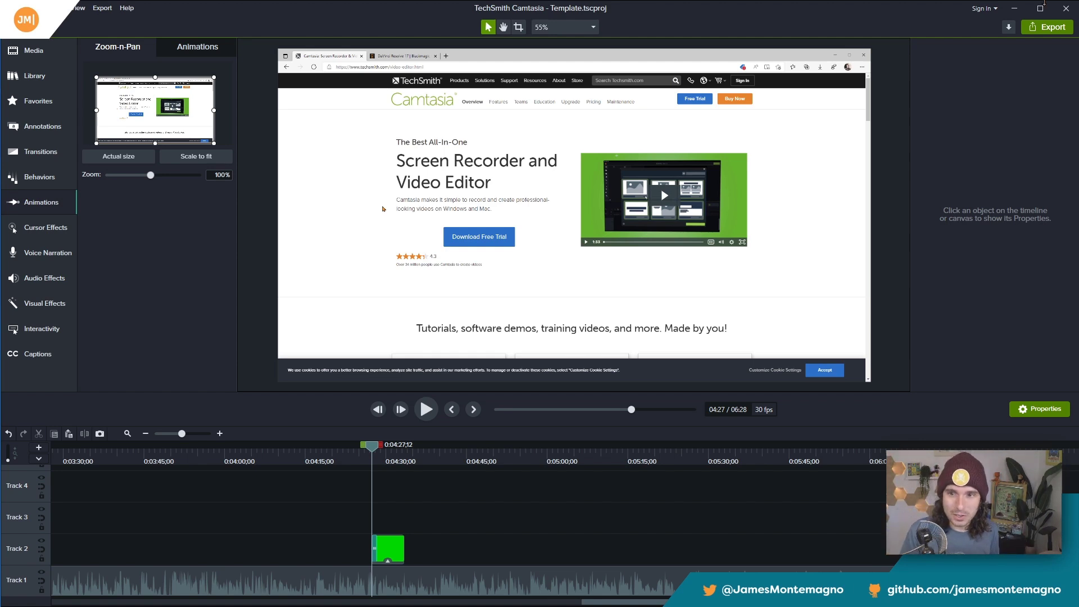
Step: Export the project locally with custom production settings as an audio-only M4A named Template in D:\OneDrive\Videos\Short - Global Usings
left_click(1039, 29)
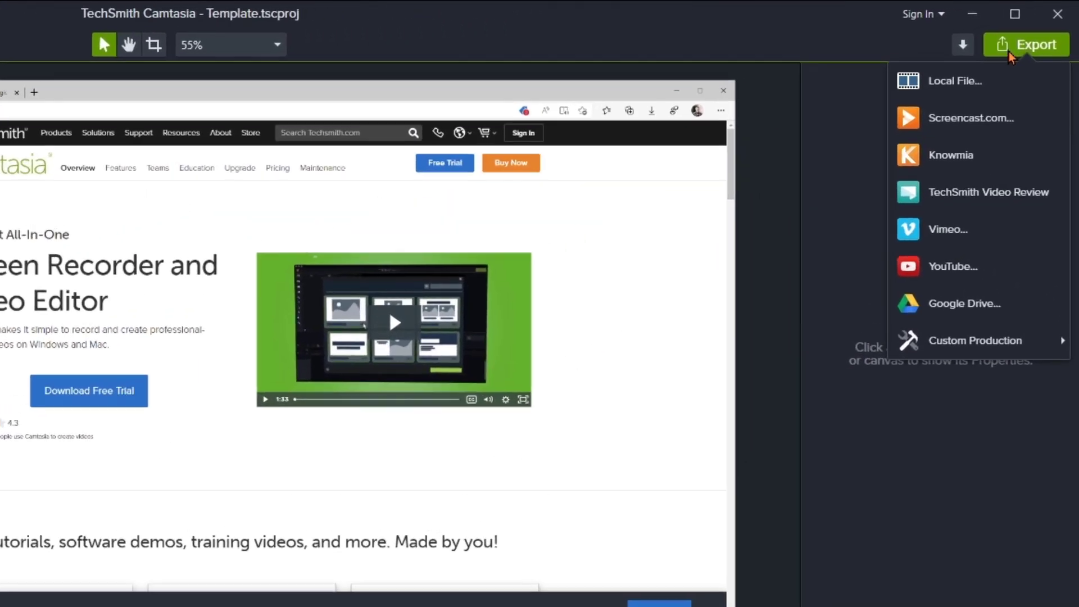
left_click(980, 91)
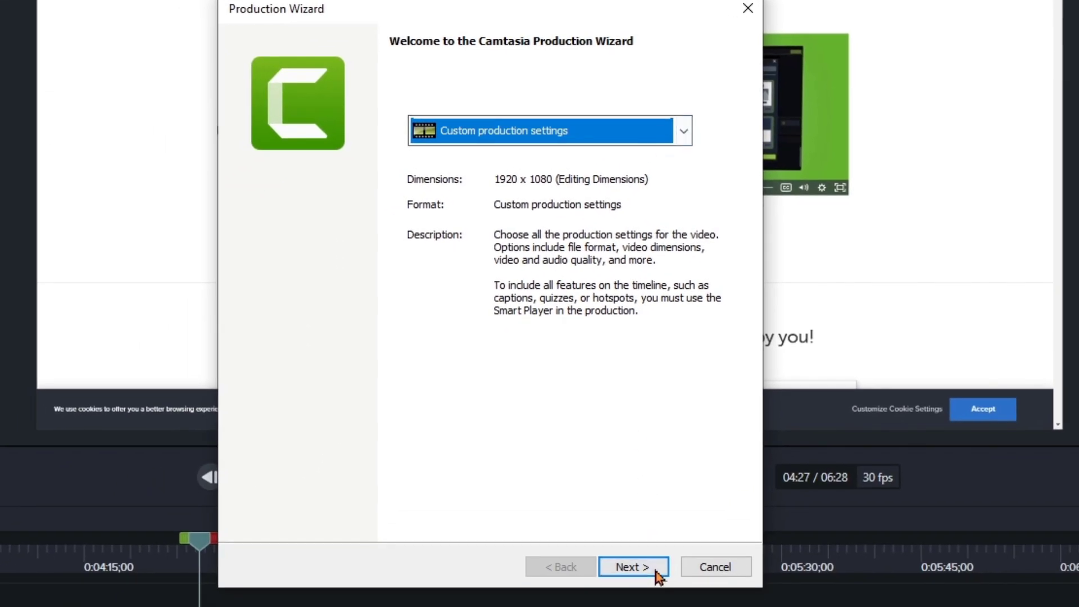
left_click(504, 606)
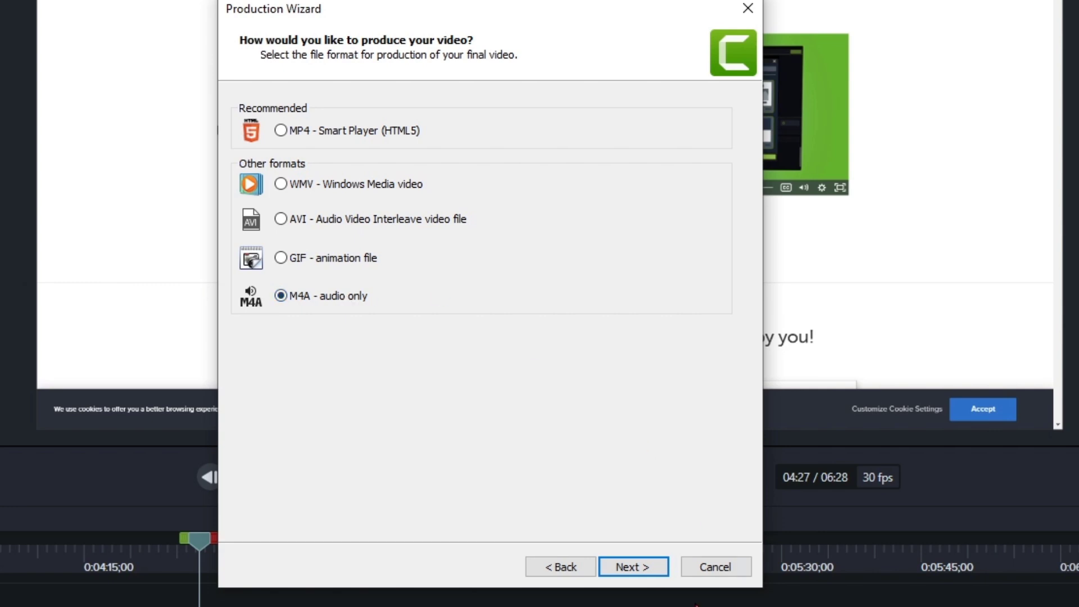
left_click(646, 563)
left_click(645, 563)
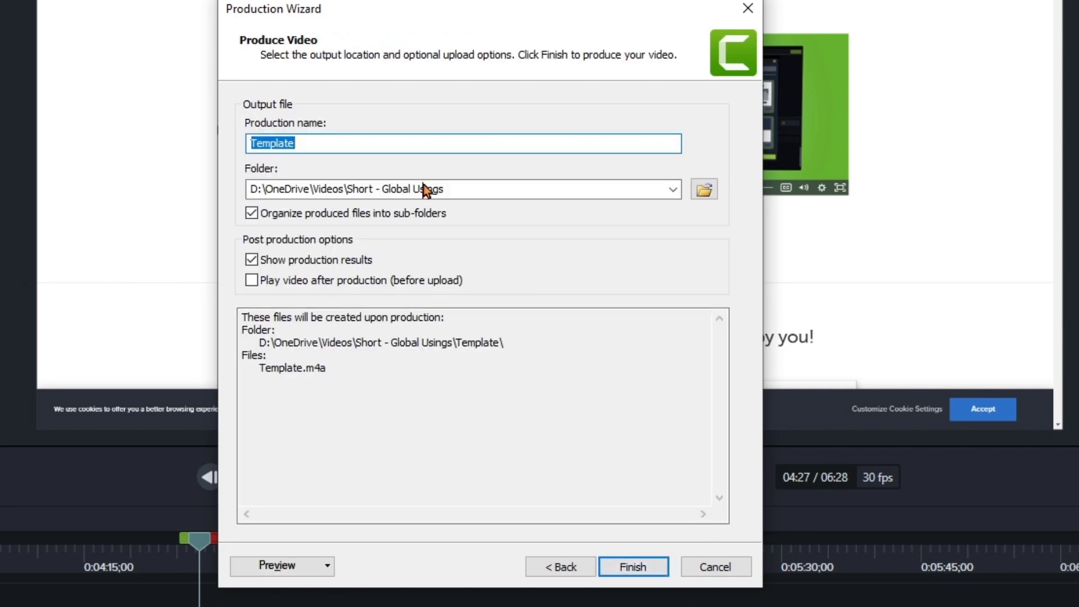
left_click(637, 574)
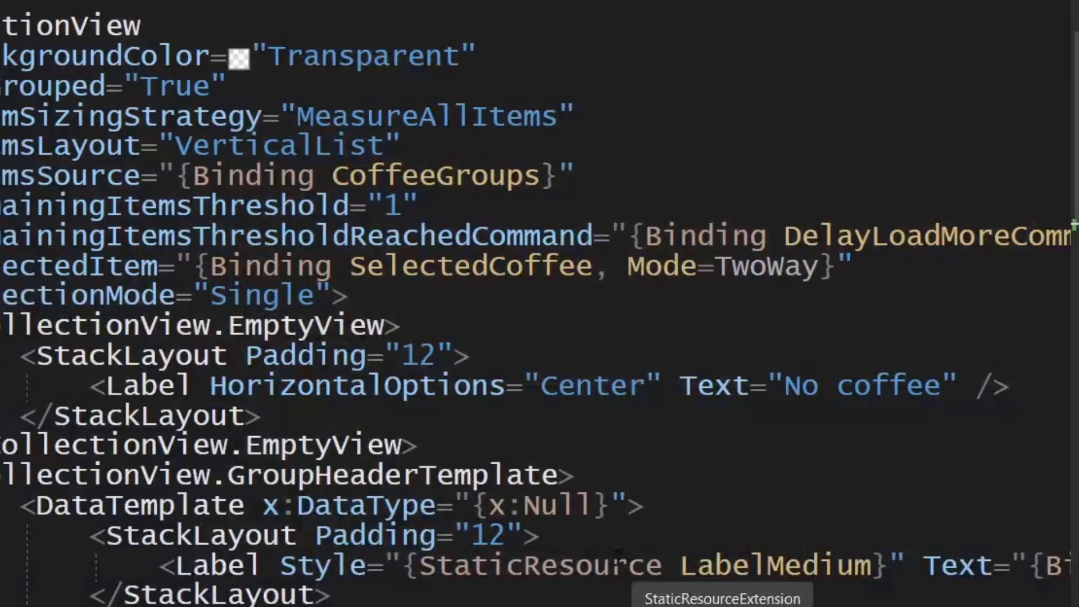
left_click_drag(112, 343, 387, 269)
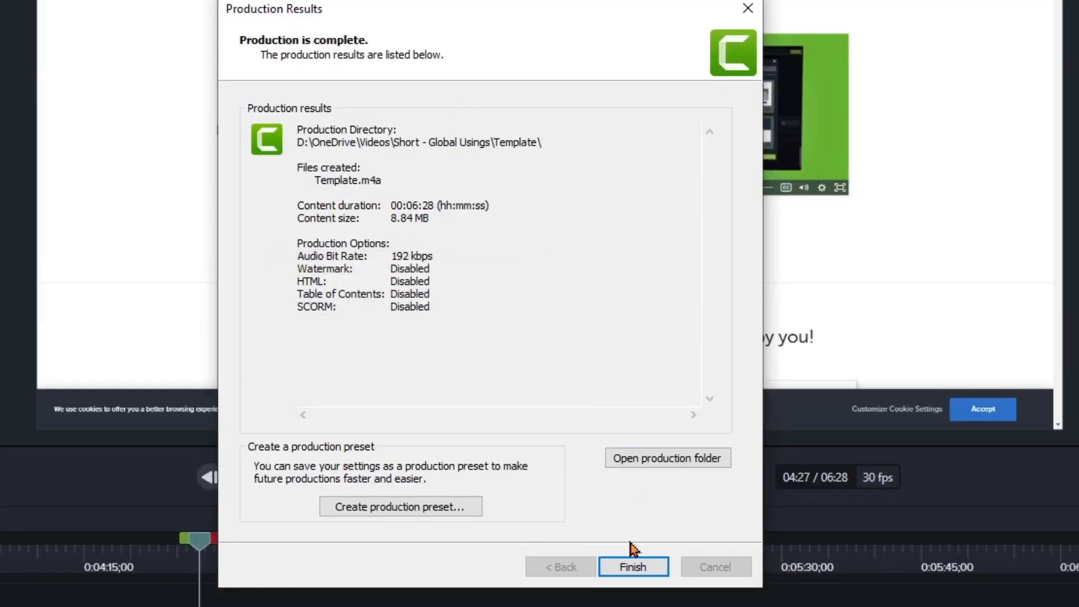
Step: Close the production results and start a new local export with custom production settings in the MP4 - Smart Player (HTML5) format
left_click(633, 566)
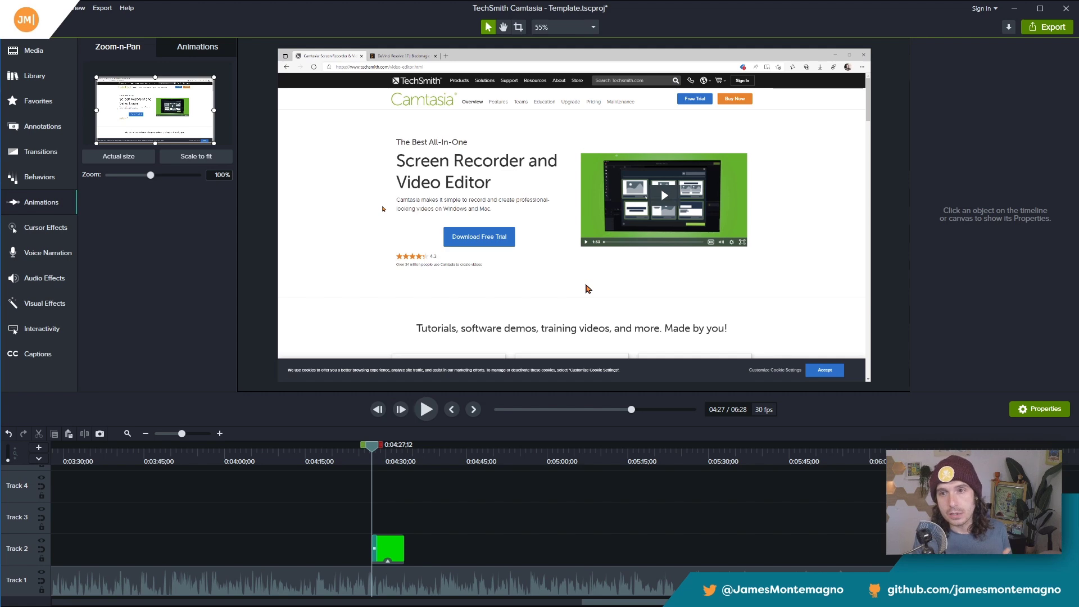
left_click(1060, 31)
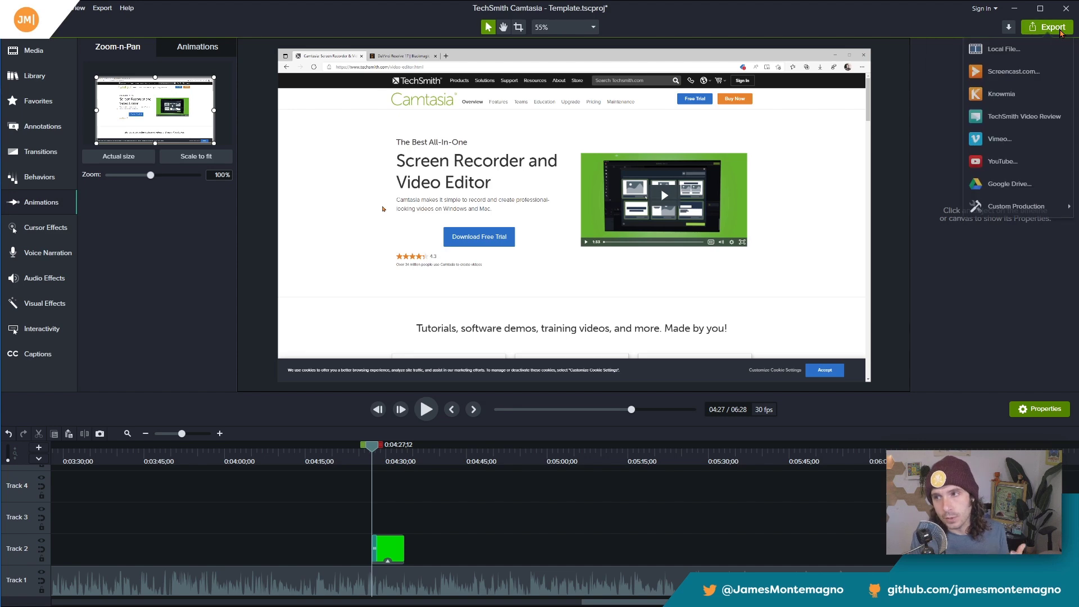
left_click(1004, 50)
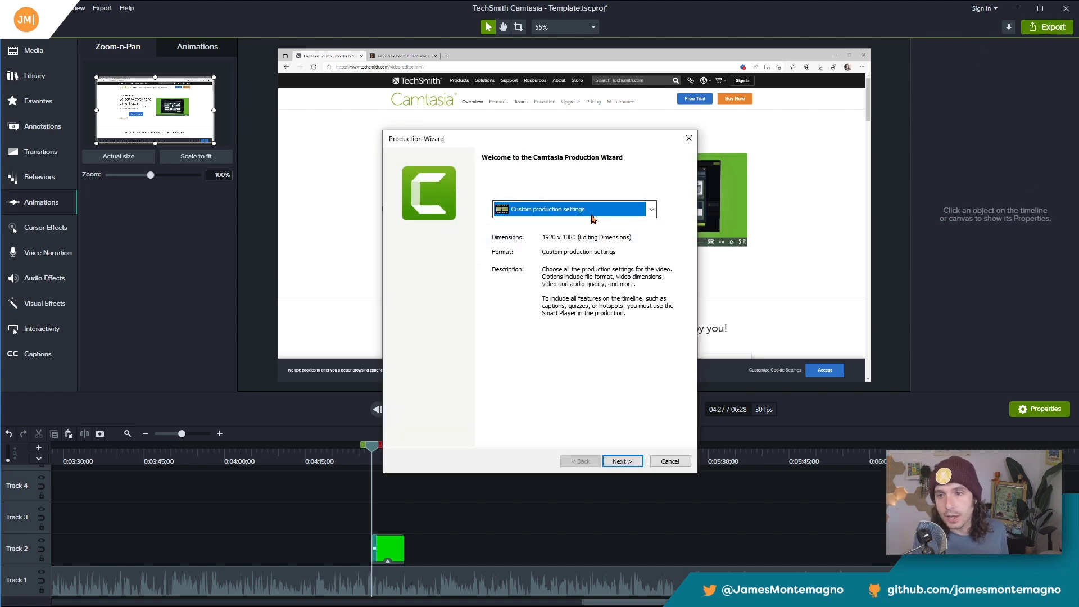
left_click(621, 461)
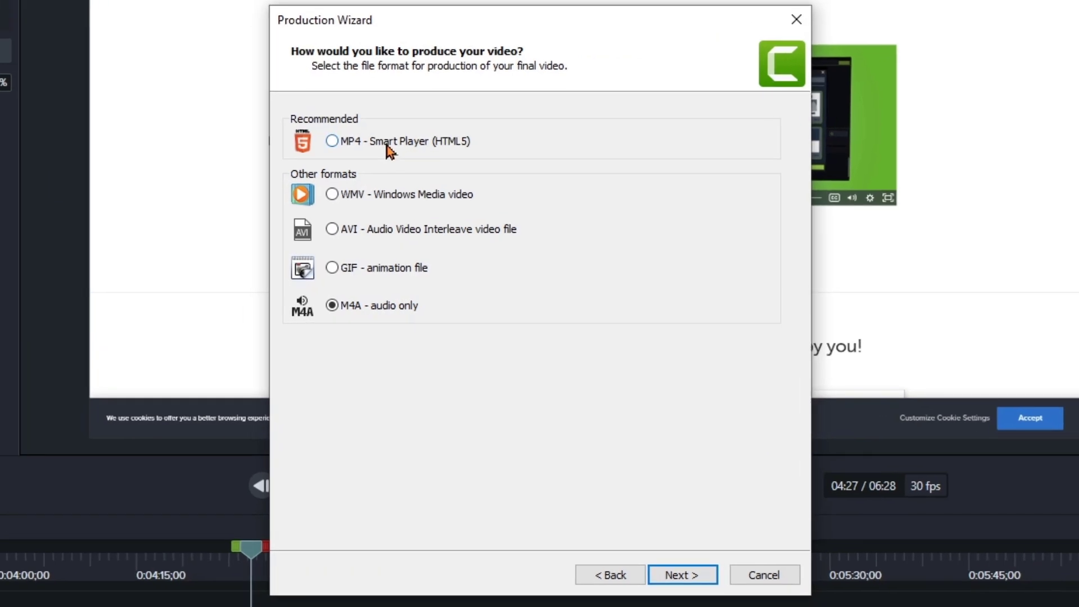
left_click(452, 212)
left_click(682, 575)
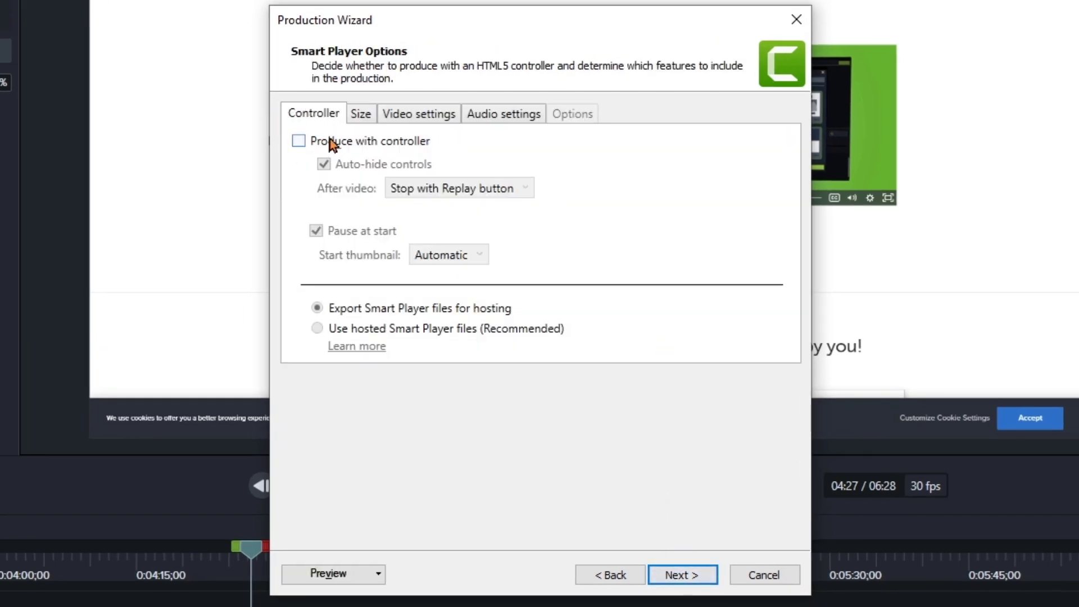
Step: Check the export's video size and audio settings, and set the video encoding quality to 80%
left_click(357, 114)
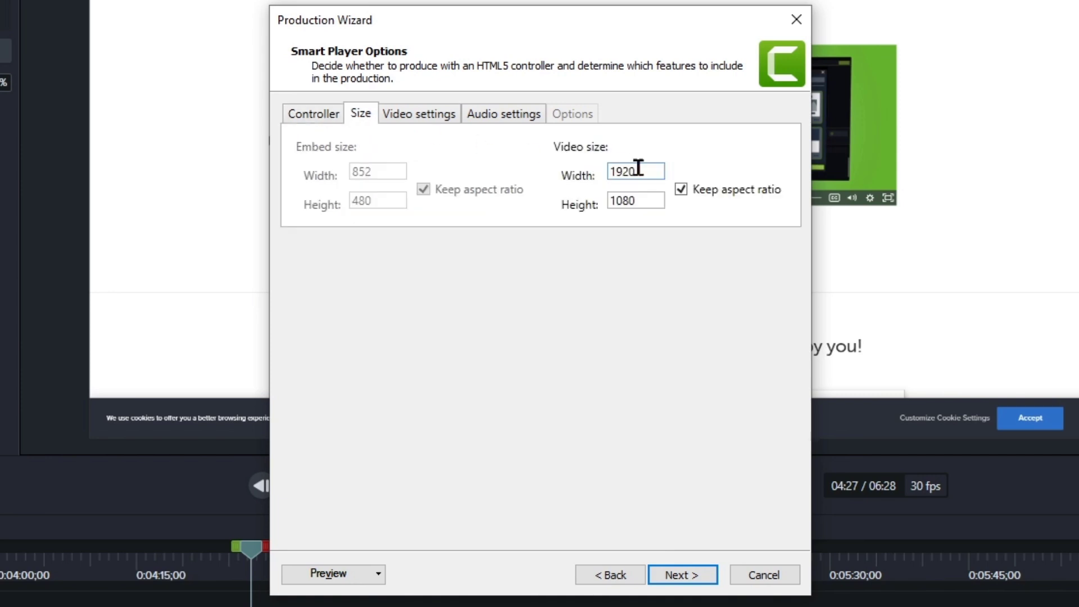
left_click(432, 116)
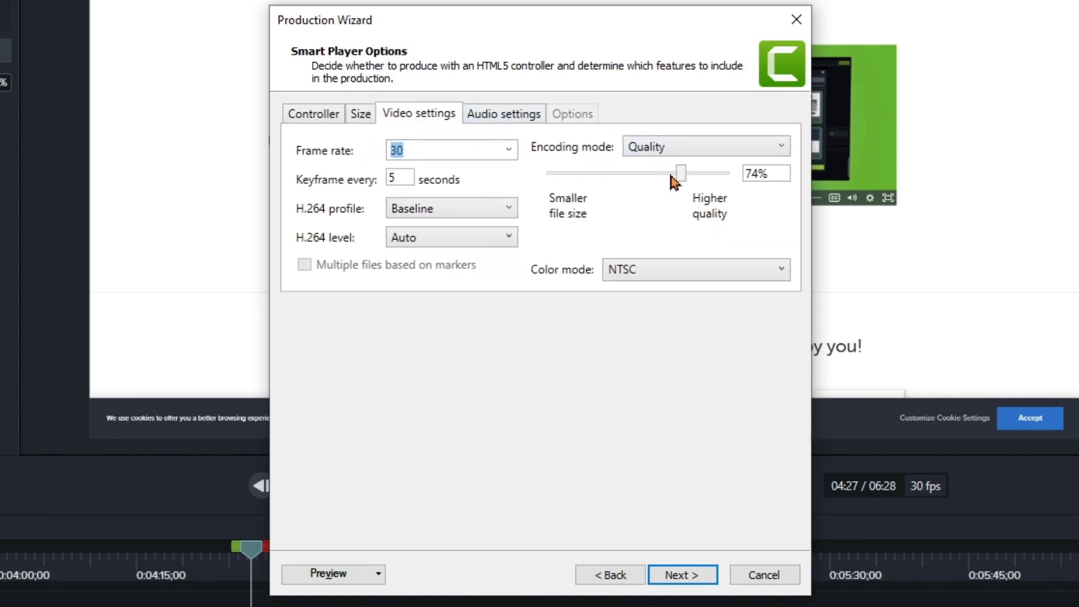
left_click_drag(684, 180, 697, 179)
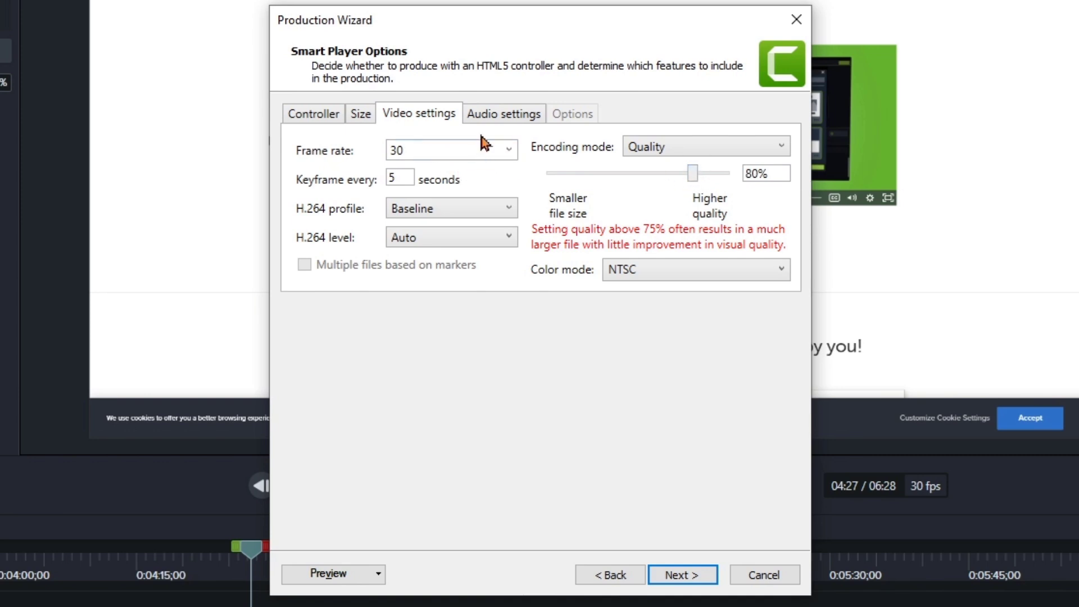
left_click(522, 121)
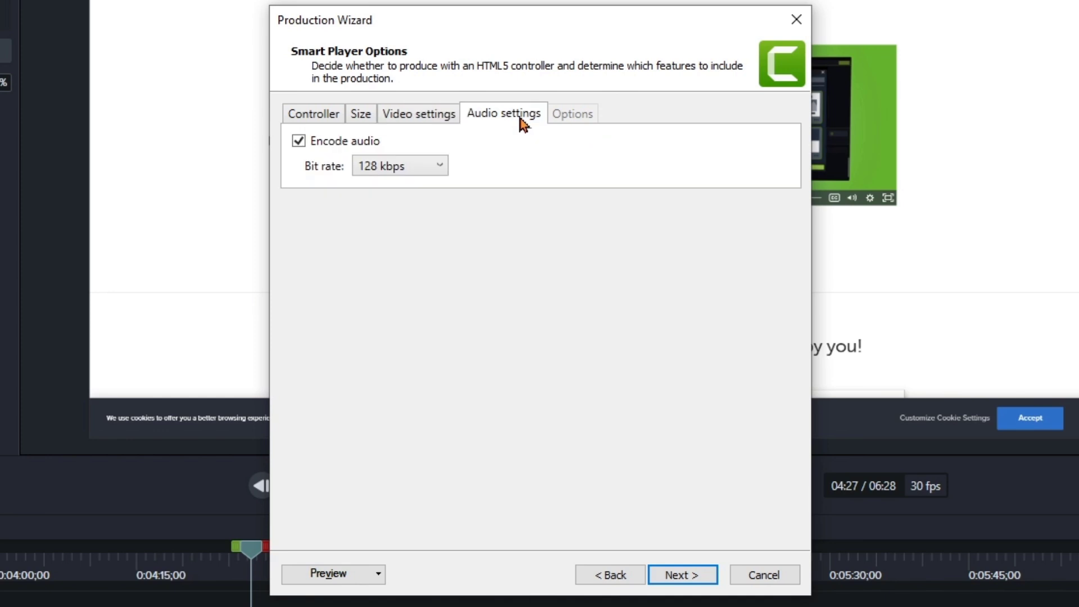
left_click(423, 116)
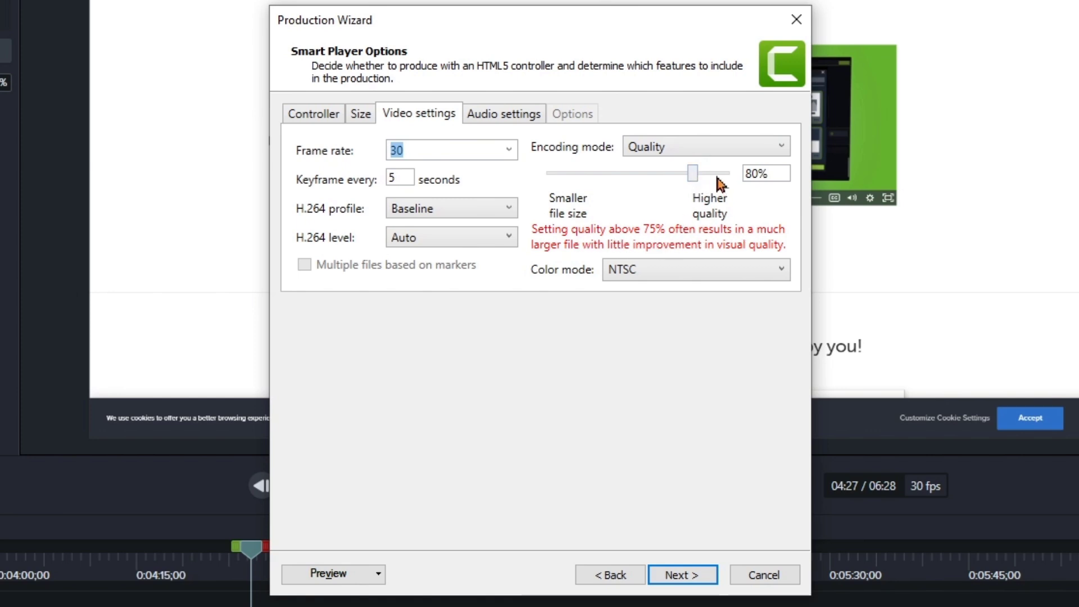
mouse_move(694, 179)
left_mouse_down()
mouse_move(723, 181)
mouse_move(696, 181)
left_mouse_up()
Step: Review the video options and output file settings of the MP4 export, and return to the video options
left_click(683, 575)
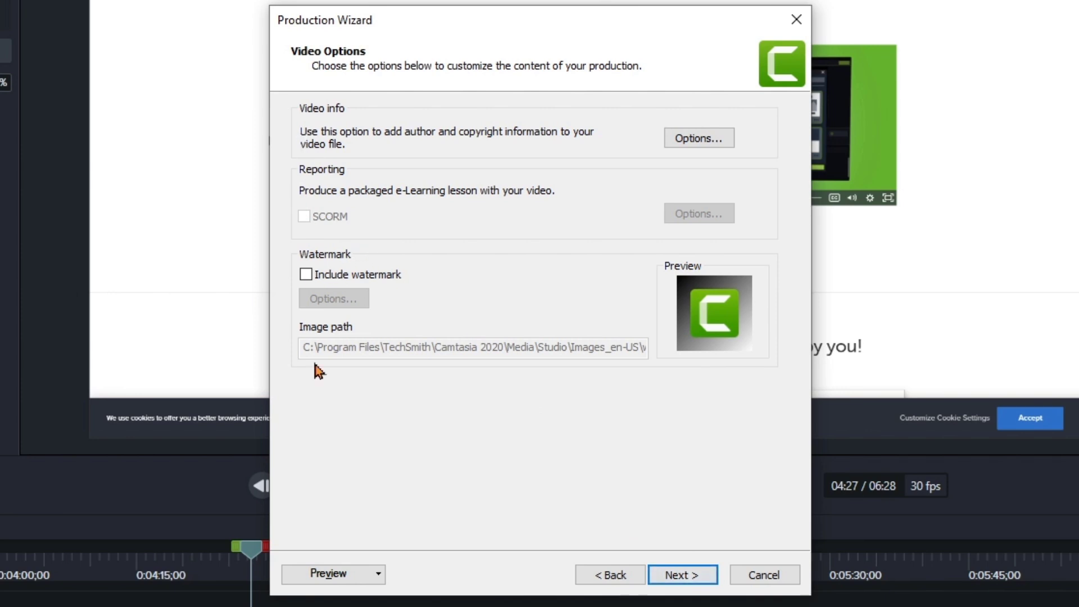
left_click(692, 573)
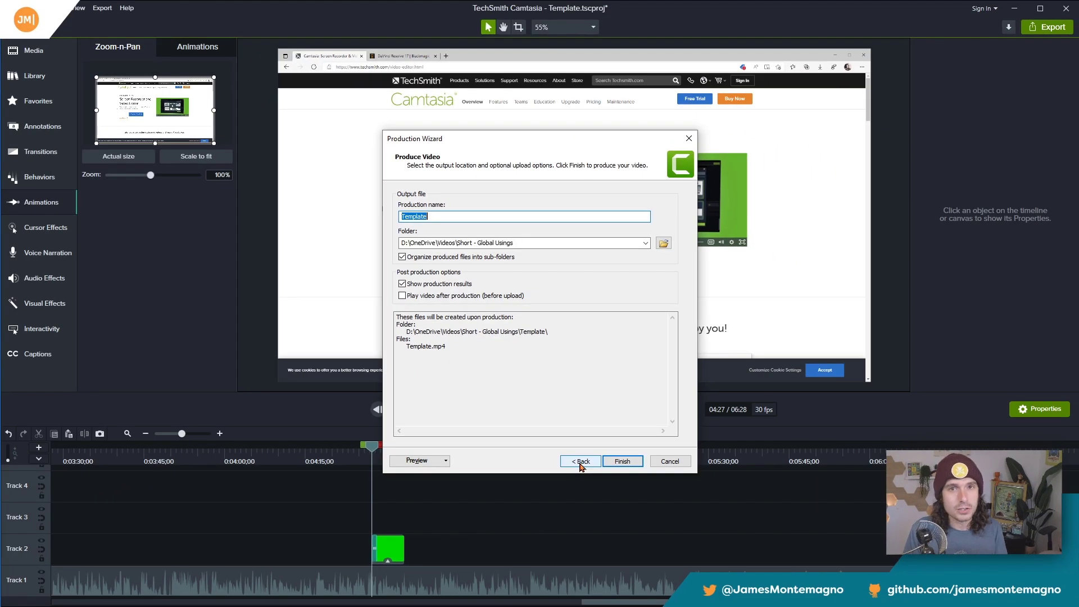
left_click(582, 467)
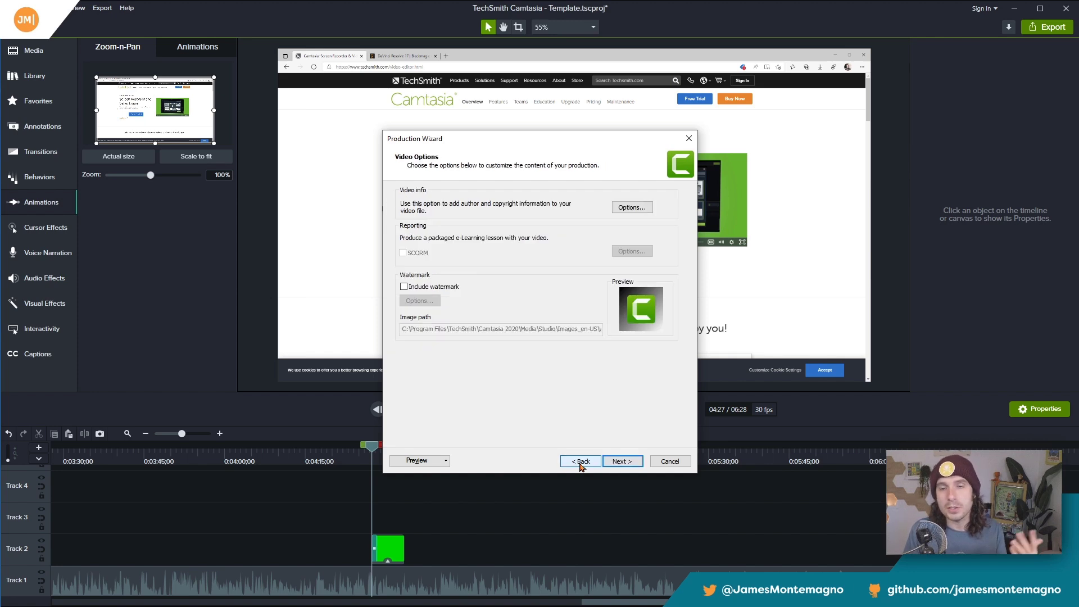